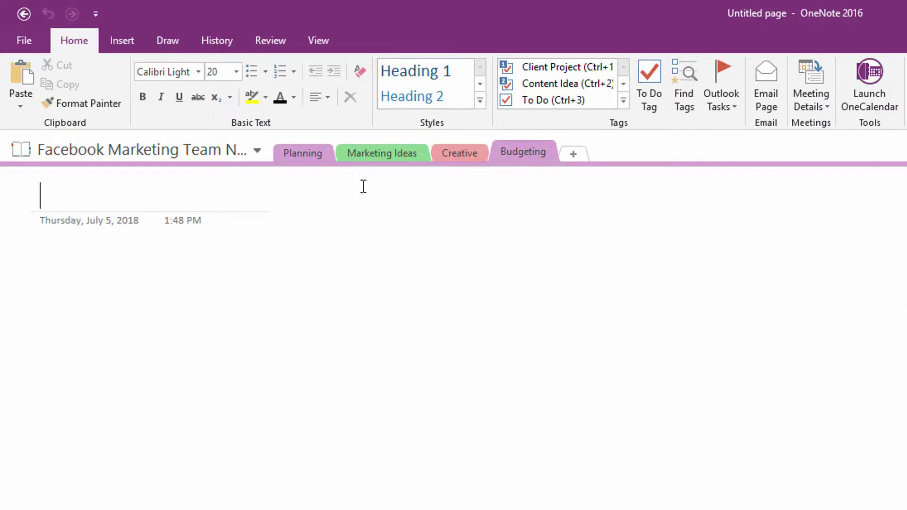
# Rename the Planning section to 'Pre-Project Analysis'
pyautogui.click(319, 159)
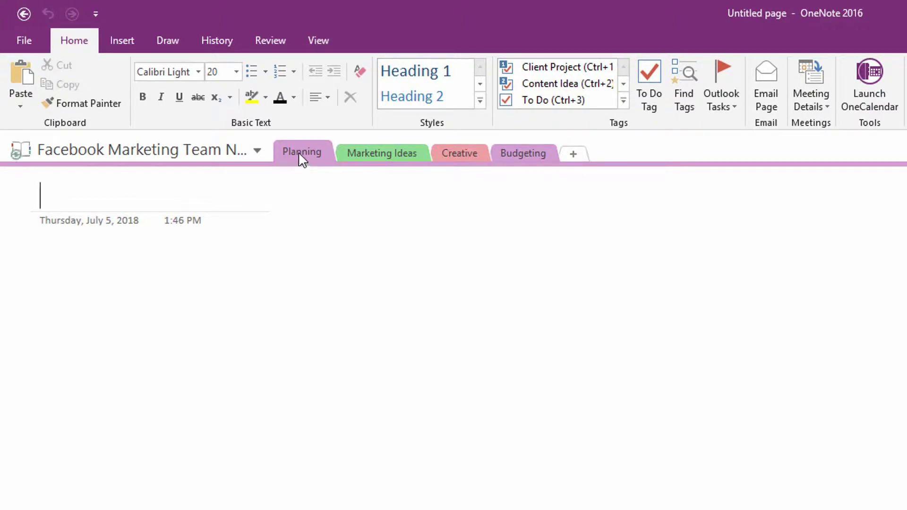
pyautogui.rightClick(298, 152)
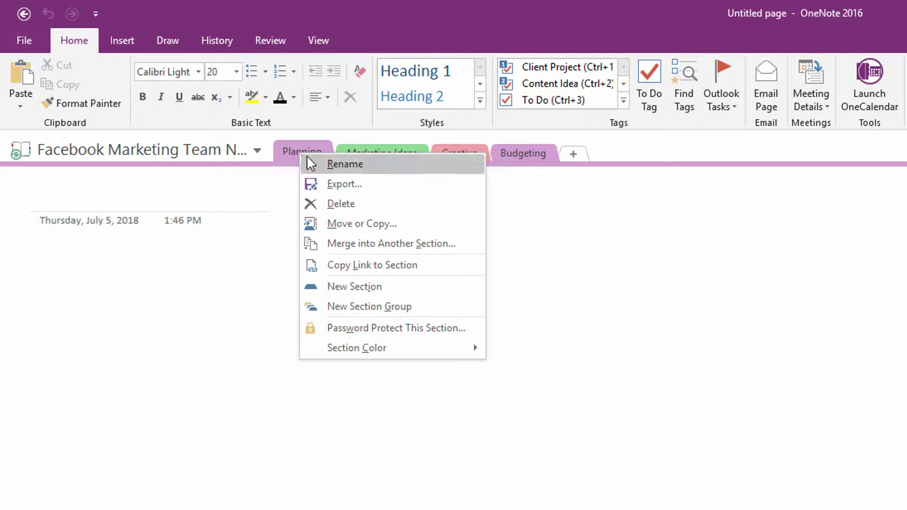
pyautogui.click(370, 169)
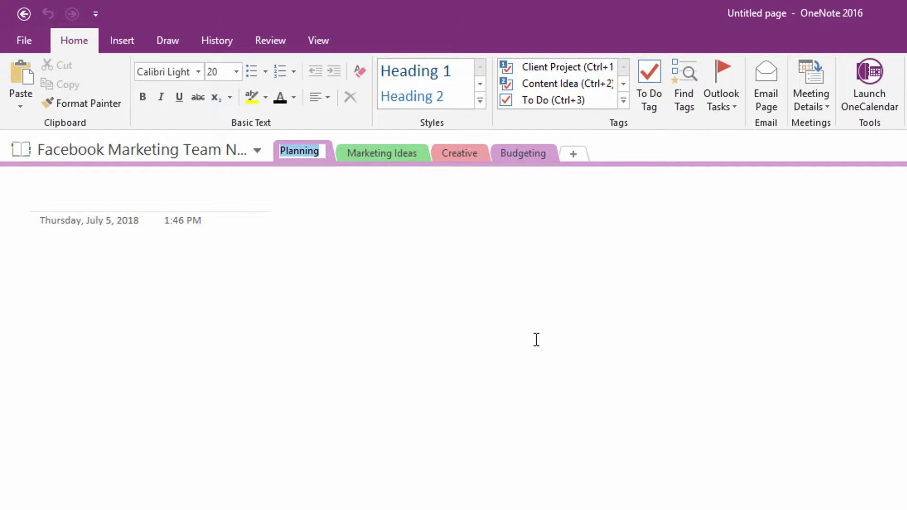
pyautogui.write('Pre-Proj')
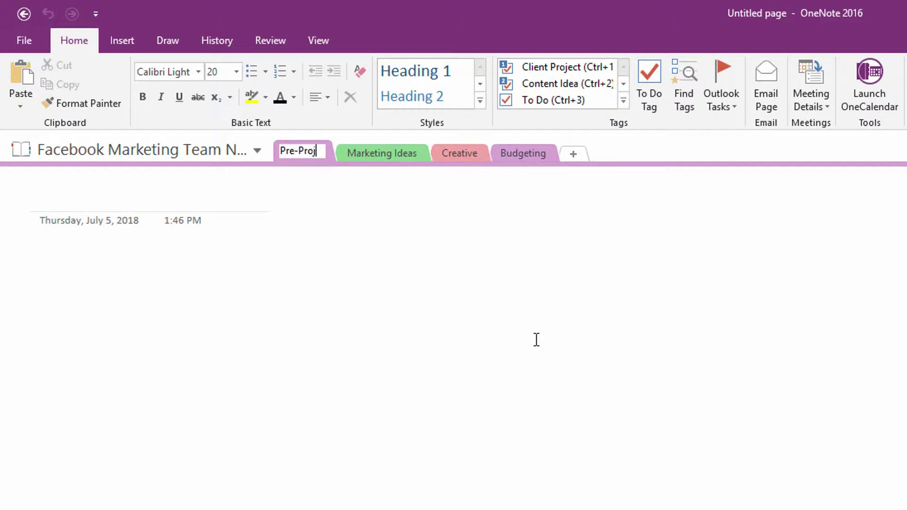
pyautogui.write('ect Analysis')
pyautogui.press('Return')
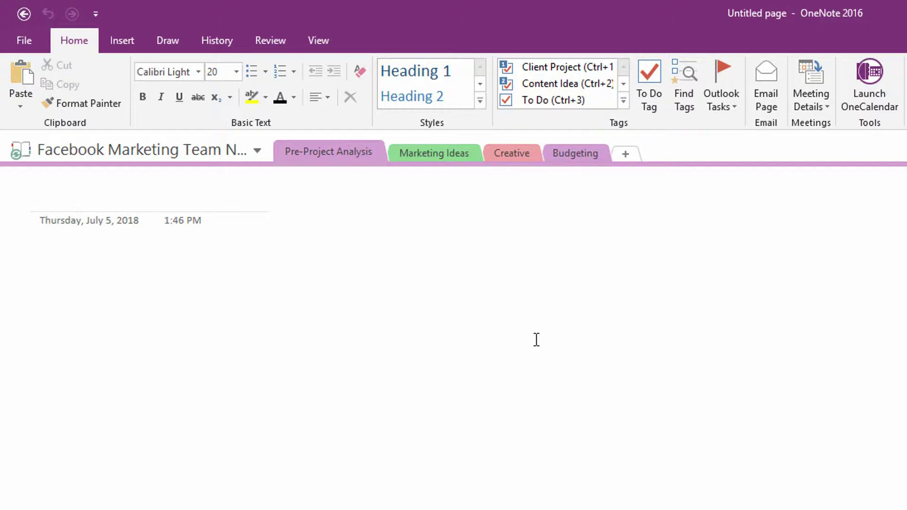
# Set the Pre-Project Analysis section tab color to Blue
pyautogui.rightClick(345, 162)
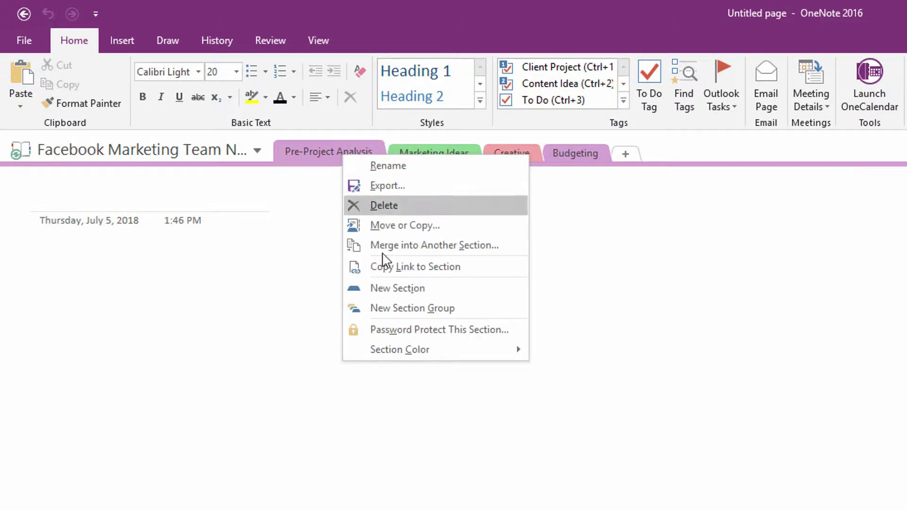
pyautogui.moveTo(438, 364)
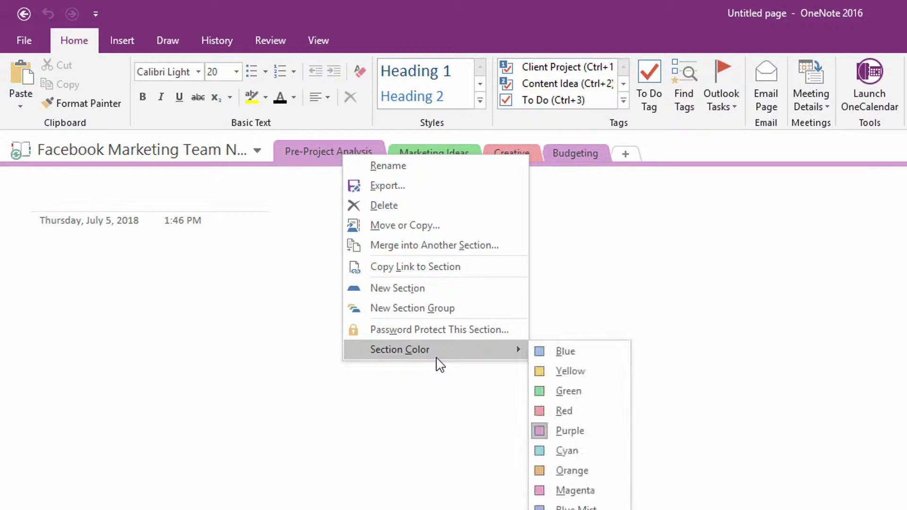
pyautogui.click(548, 351)
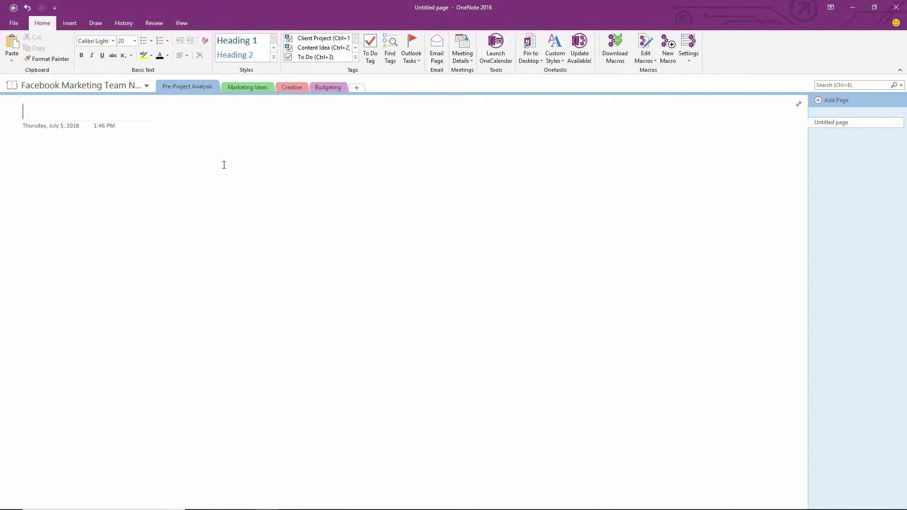
# Title the first page 'Initial Ideation by Executives', fixing a typo, then add a blank page with Ctrl+N
pyautogui.write('Initial Id')
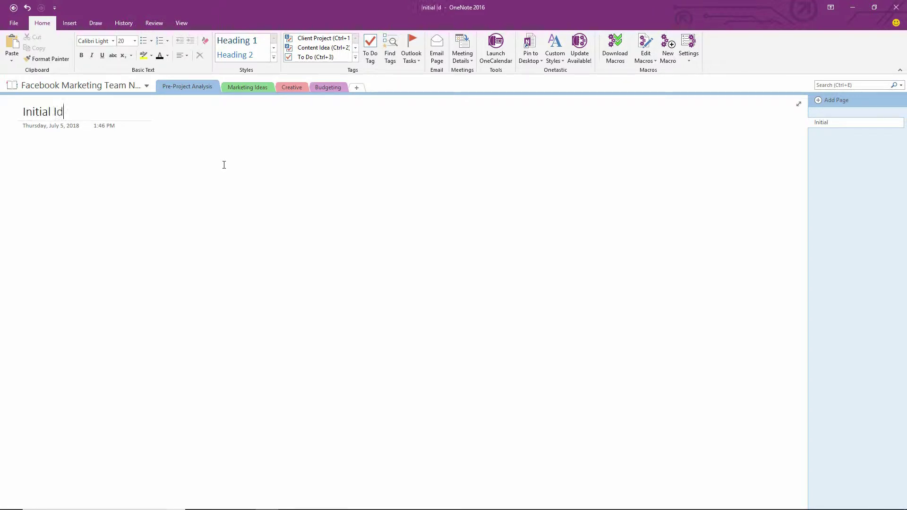
pyautogui.write('eation by Ex')
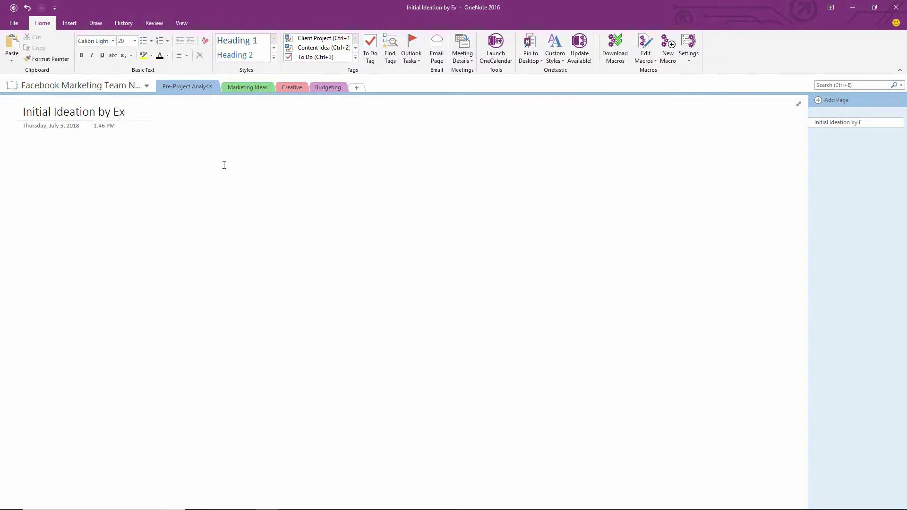
pyautogui.write('ectua')
pyautogui.press('BackSpace')
pyautogui.press('BackSpace')
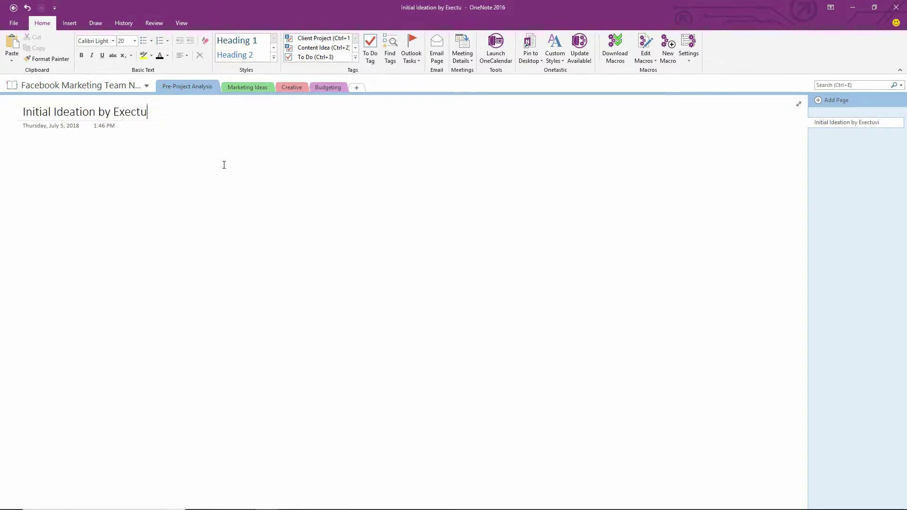
pyautogui.press('BackSpace')
pyautogui.write('utives')
pyautogui.press('Return')
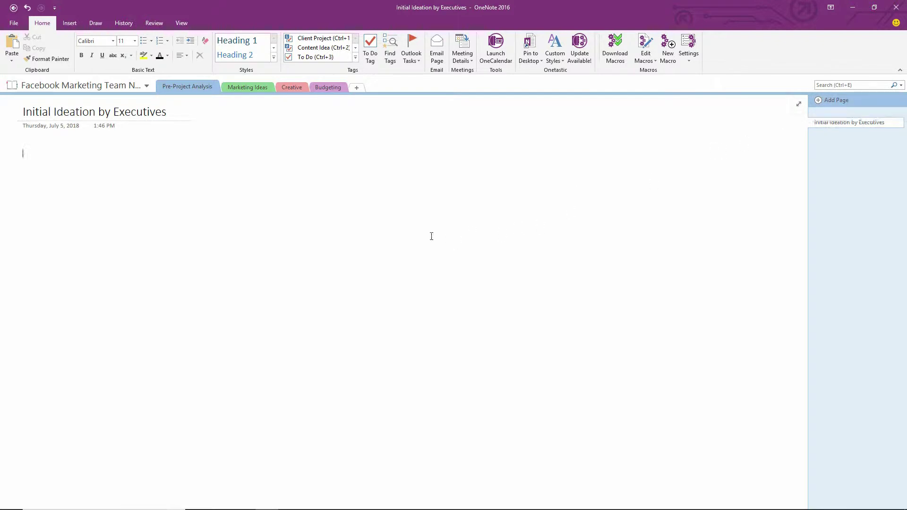
pyautogui.hotkey('ctrl', 'n')
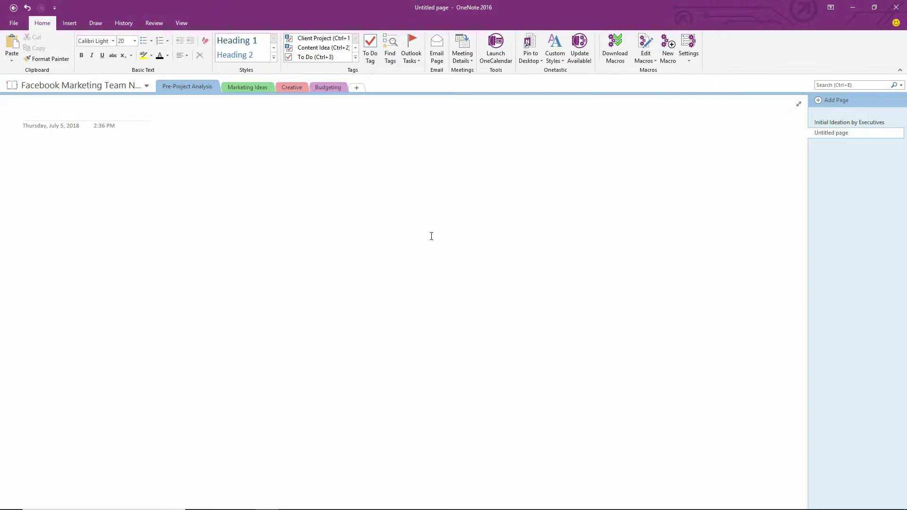
# Enter 'Initial Meeting of Team Members' as the new page's title
pyautogui.write('Initial Meetin')
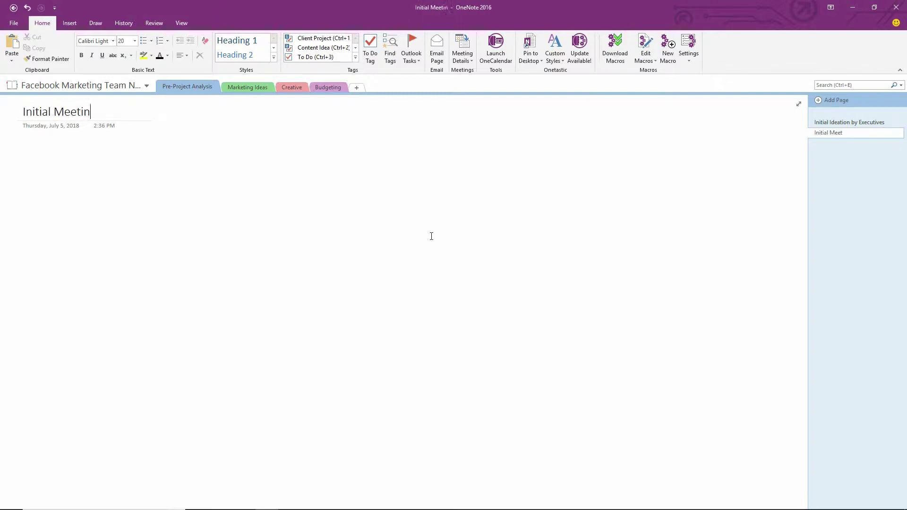
pyautogui.write('g of Team M')
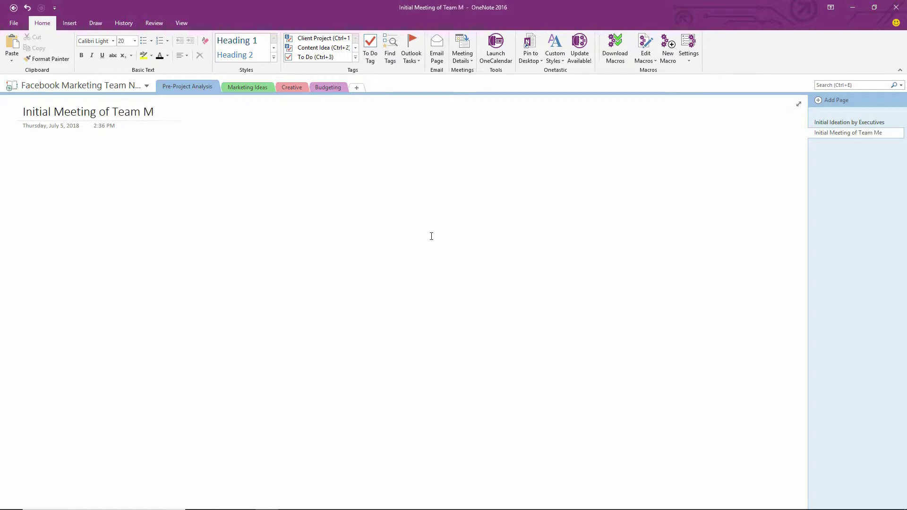
pyautogui.write('embers')
pyautogui.press('Return')
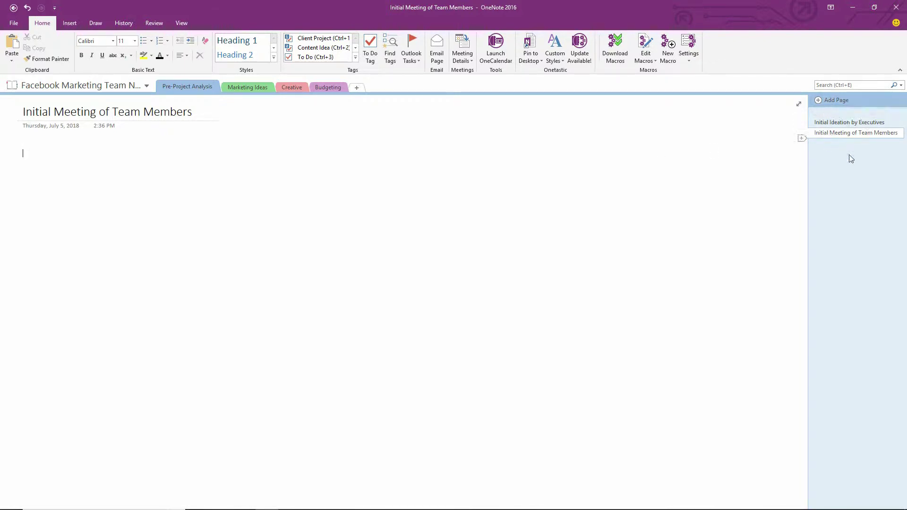
pyautogui.click(838, 123)
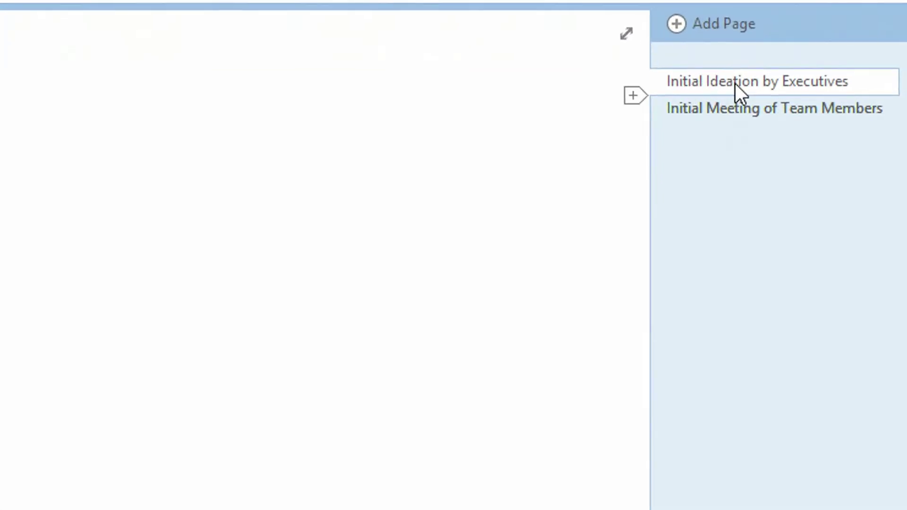
pyautogui.click(636, 98)
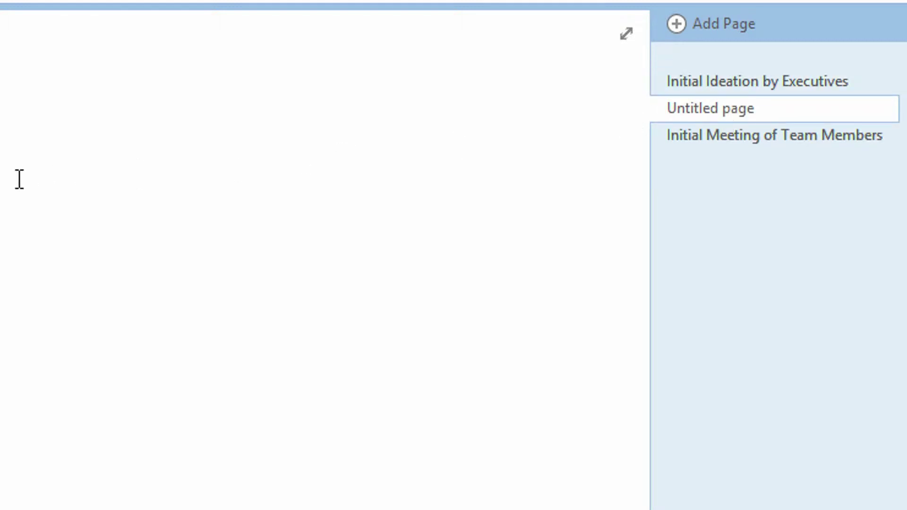
pyautogui.write('Discussion w')
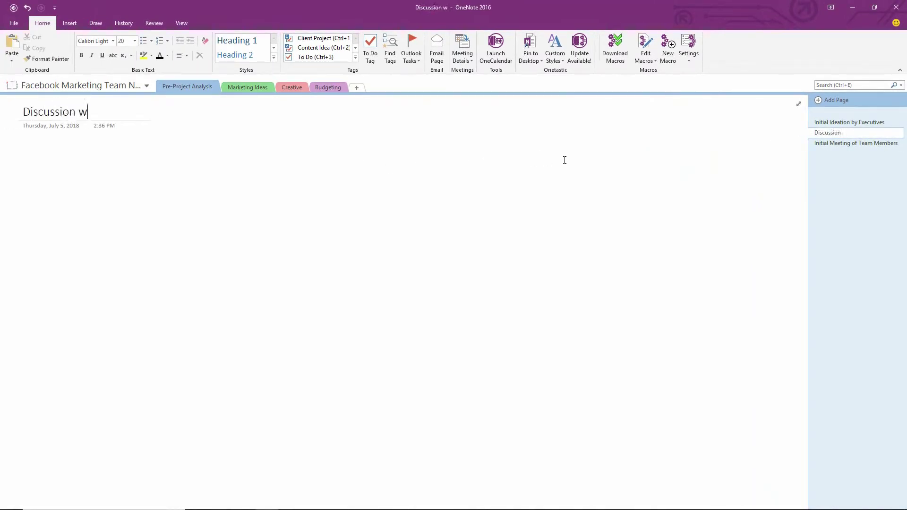
pyautogui.write('ith S Ryan')
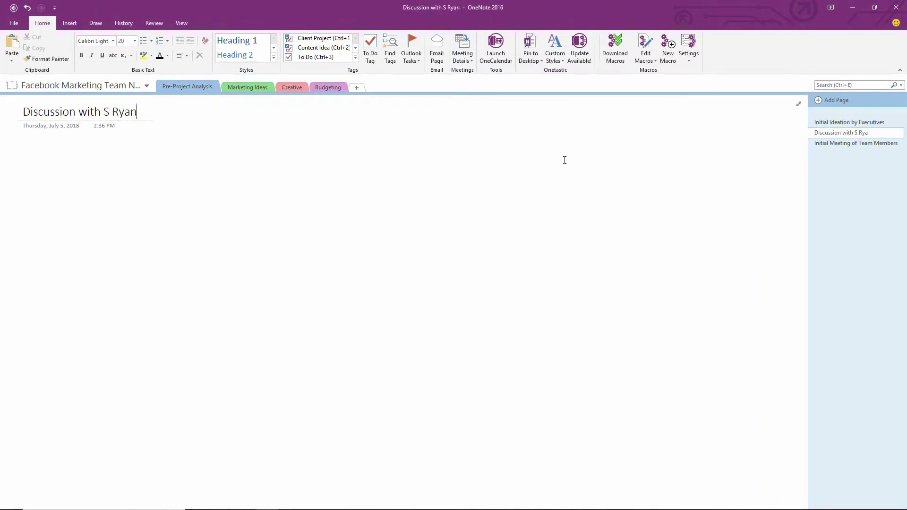
pyautogui.press('Return')
pyautogui.click(803, 140)
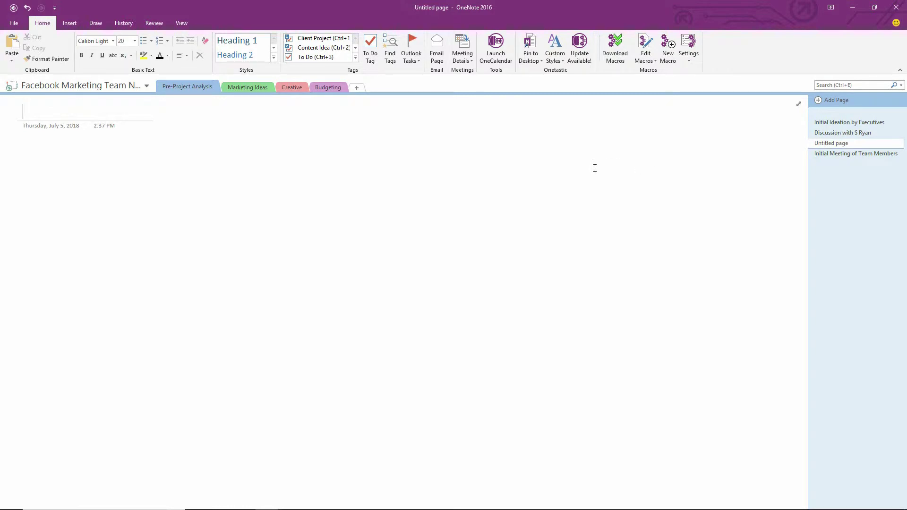
pyautogui.write('Discussin')
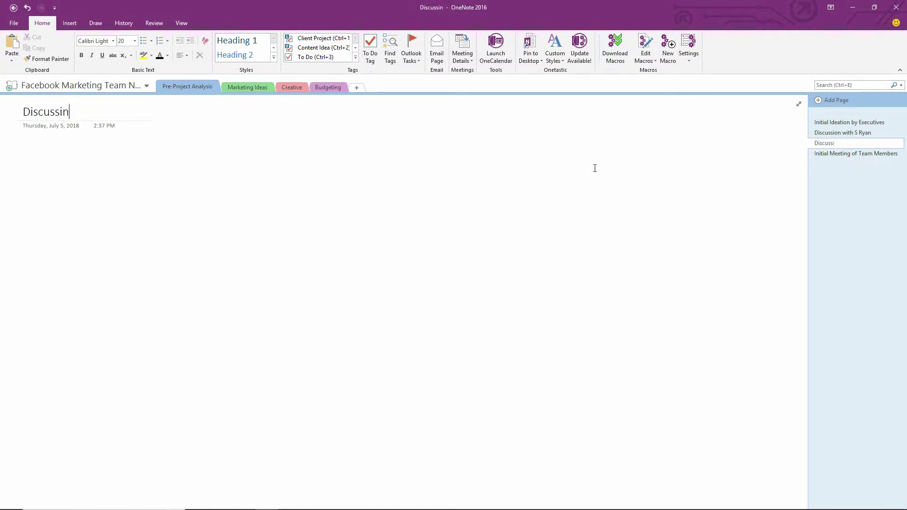
pyautogui.press('BackSpace')
pyautogui.write('on with W ')
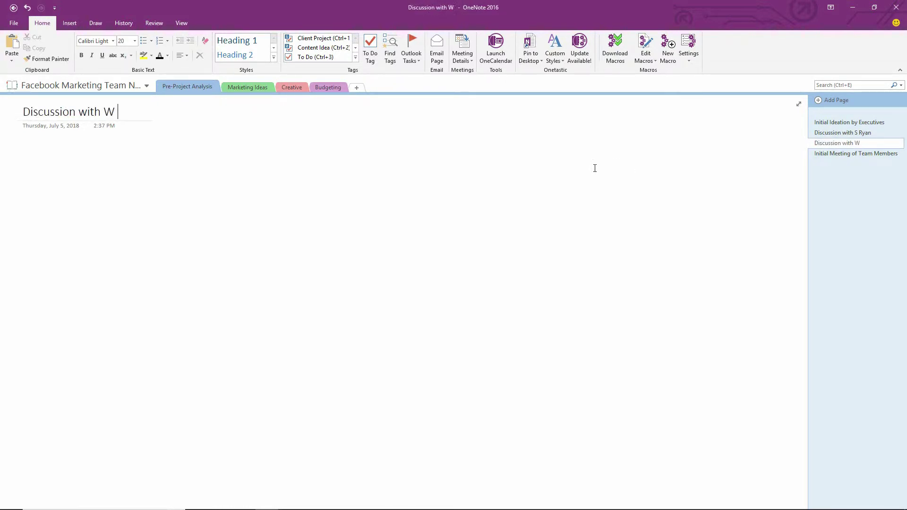
pyautogui.write('Rand')
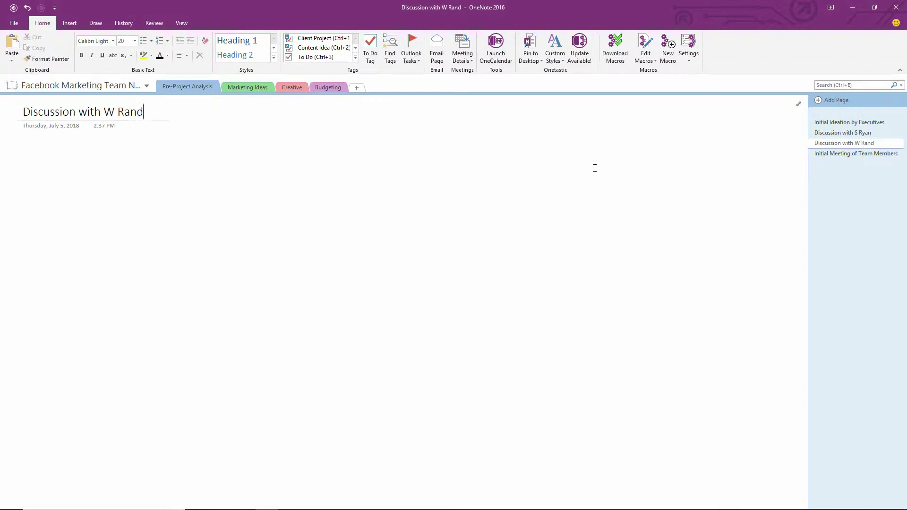
pyautogui.write('olph')
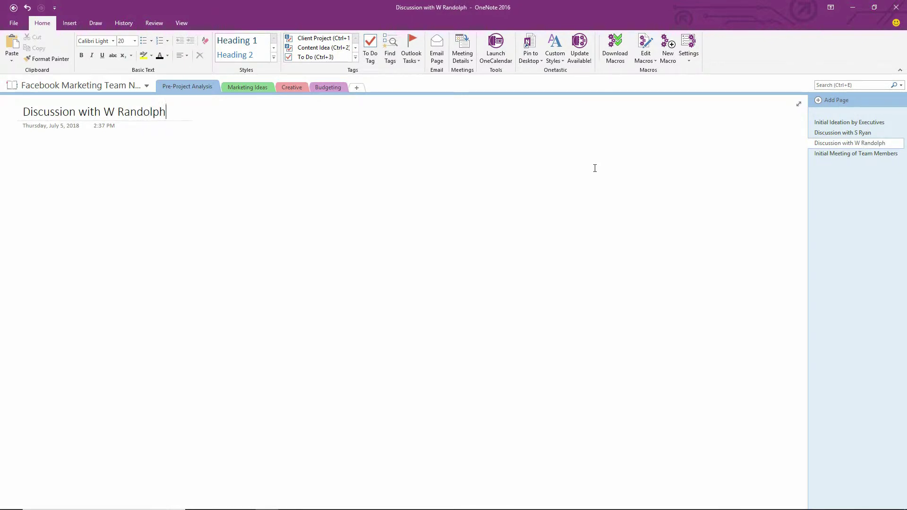
pyautogui.press('Return')
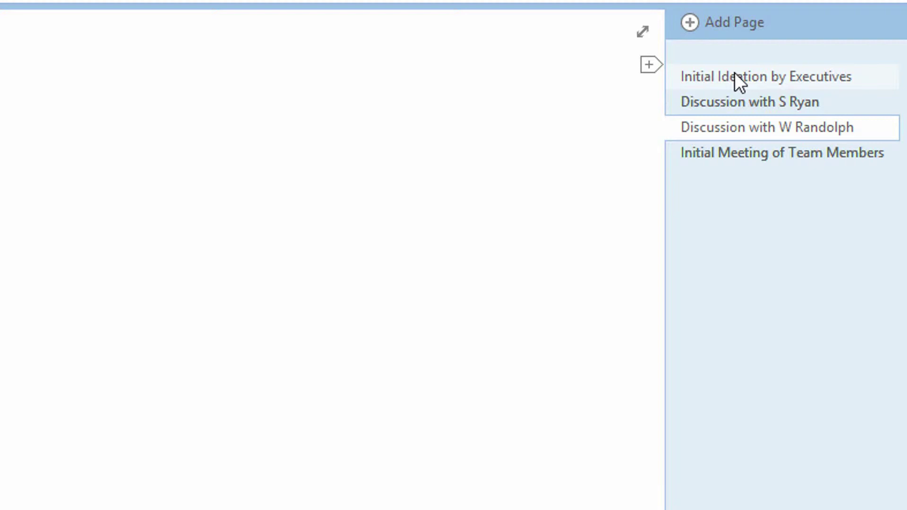
pyautogui.click(721, 101)
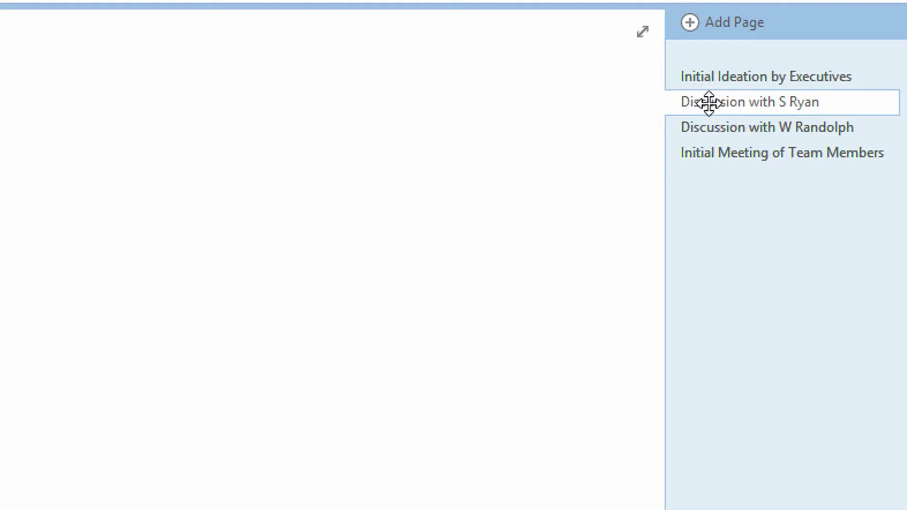
pyautogui.moveTo(709, 102); pyautogui.dragTo(727, 101)
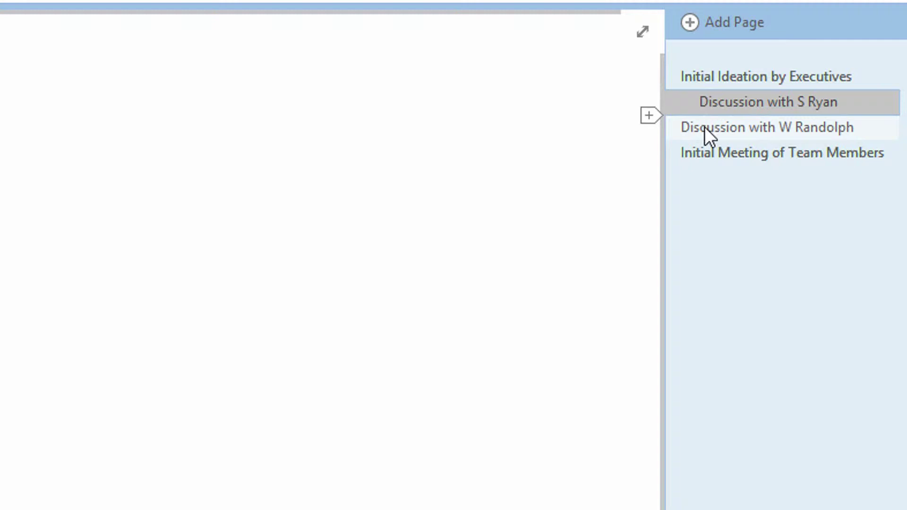
pyautogui.moveTo(706, 126); pyautogui.dragTo(736, 126)
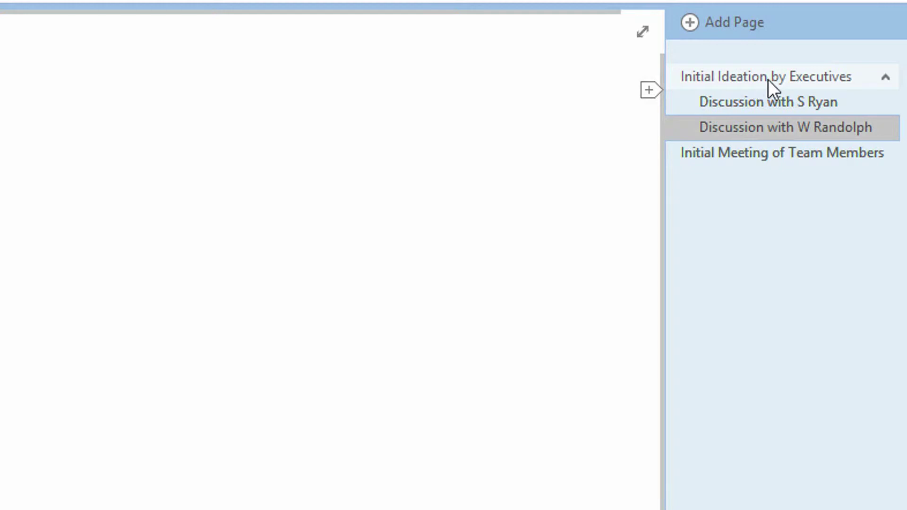
# Collapse and expand the subpages under Initial Ideation by Executives twice to test the chevron
pyautogui.click(886, 78)
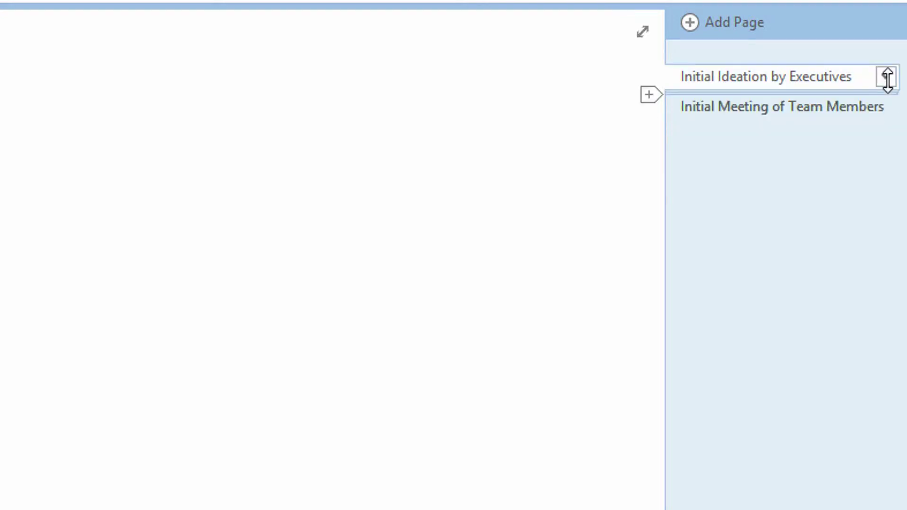
pyautogui.click(886, 78)
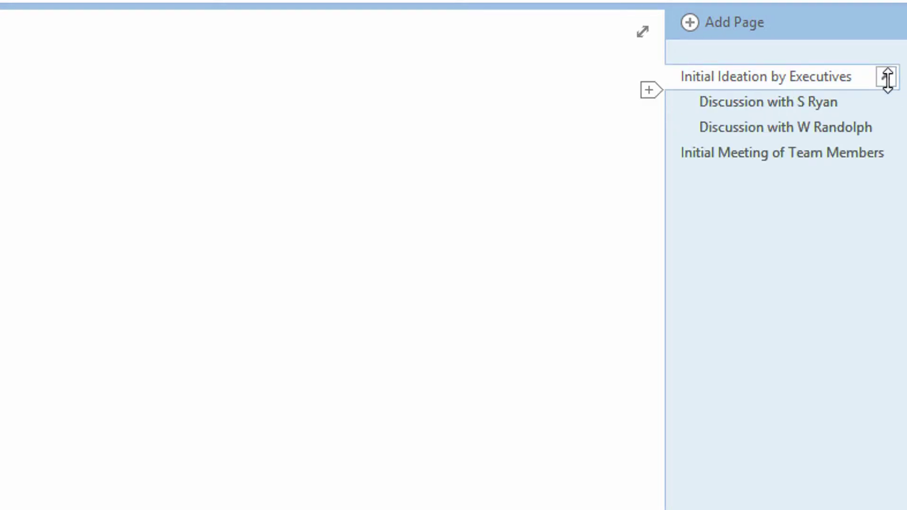
pyautogui.click(887, 78)
pyautogui.click(887, 77)
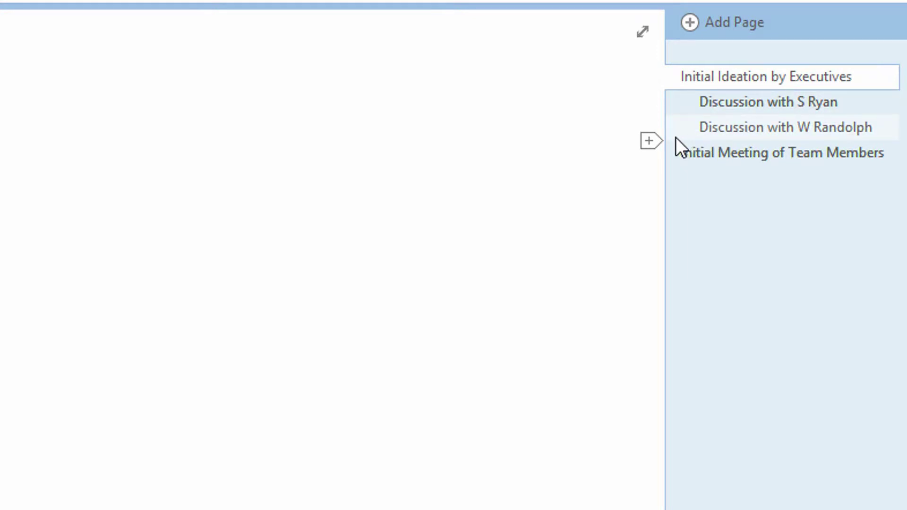
pyautogui.click(649, 141)
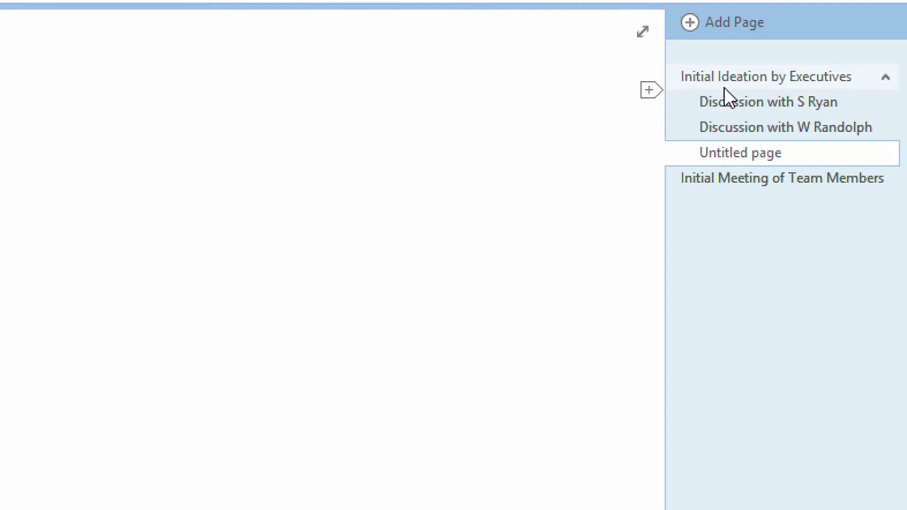
pyautogui.write('D')
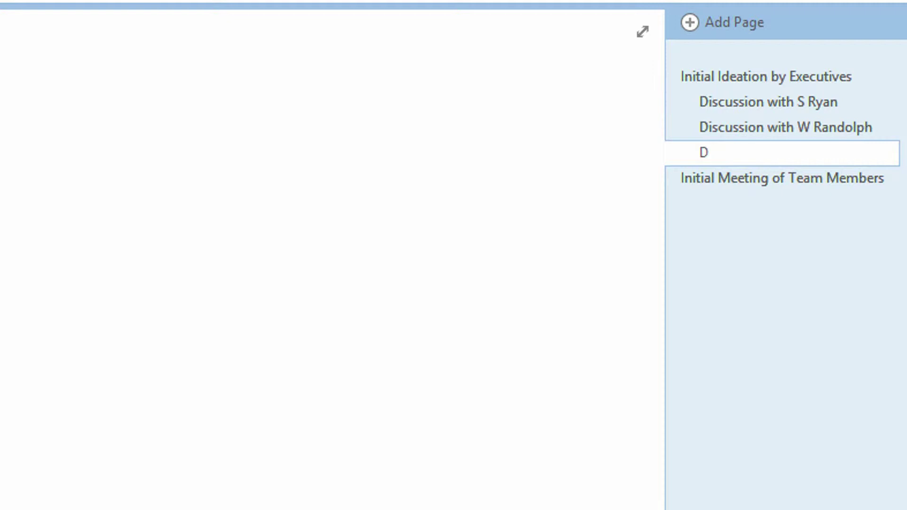
pyautogui.write('iscussion')
pyautogui.press('BackSpace')
pyautogui.press('BackSpace')
pyautogui.write('ion with Marke')
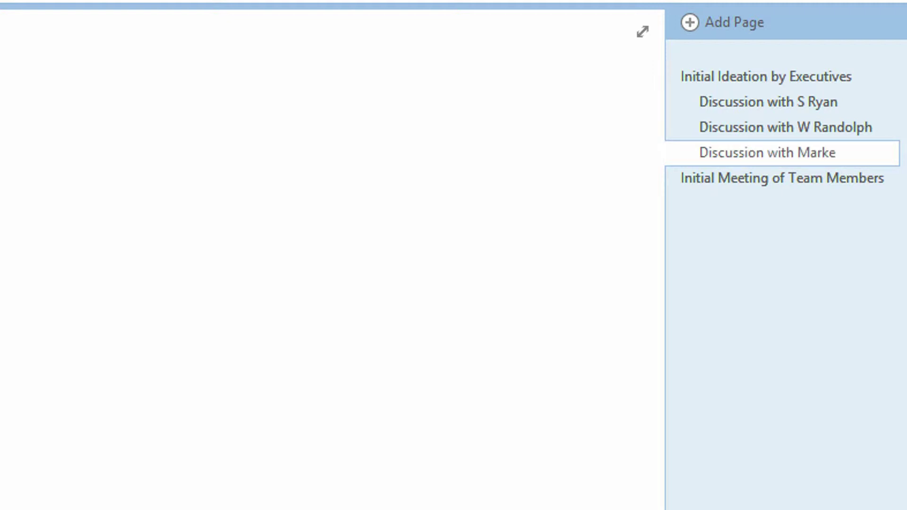
pyautogui.write('ting Te')
pyautogui.press('BackSpace')
pyautogui.press('BackSpace')
pyautogui.press('BackSpace')
pyautogui.write('Ma')
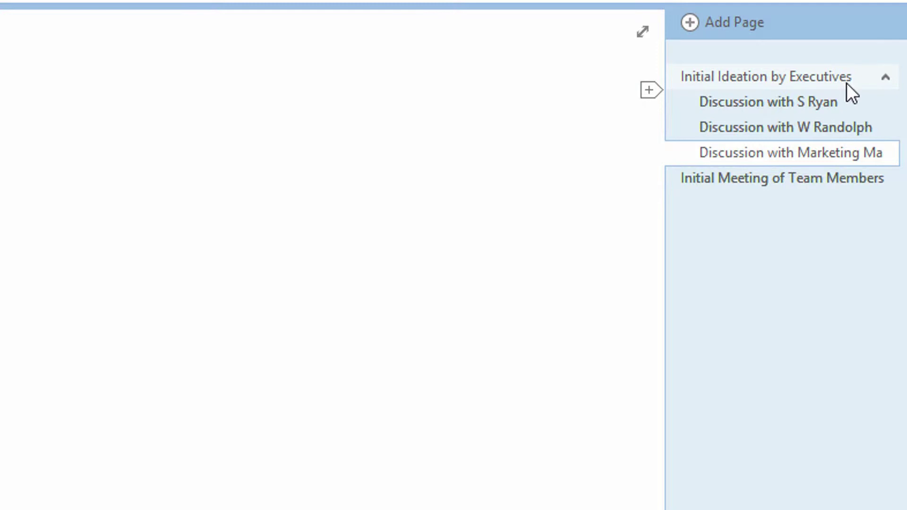
pyautogui.click(886, 77)
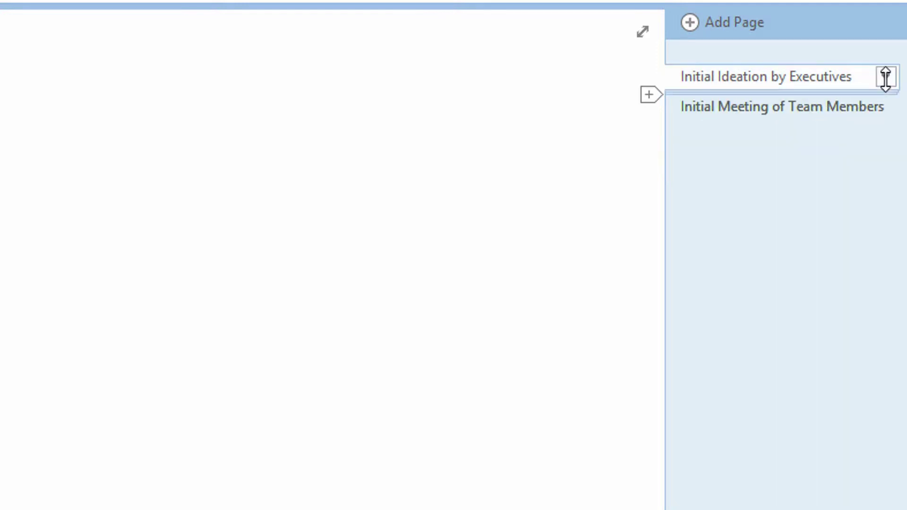
pyautogui.click(885, 78)
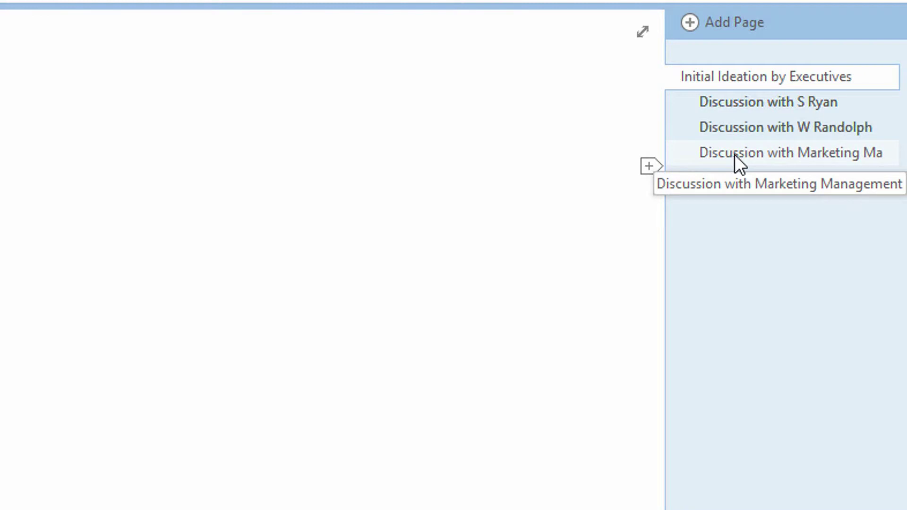
pyautogui.moveTo(735, 155); pyautogui.dragTo(761, 154)
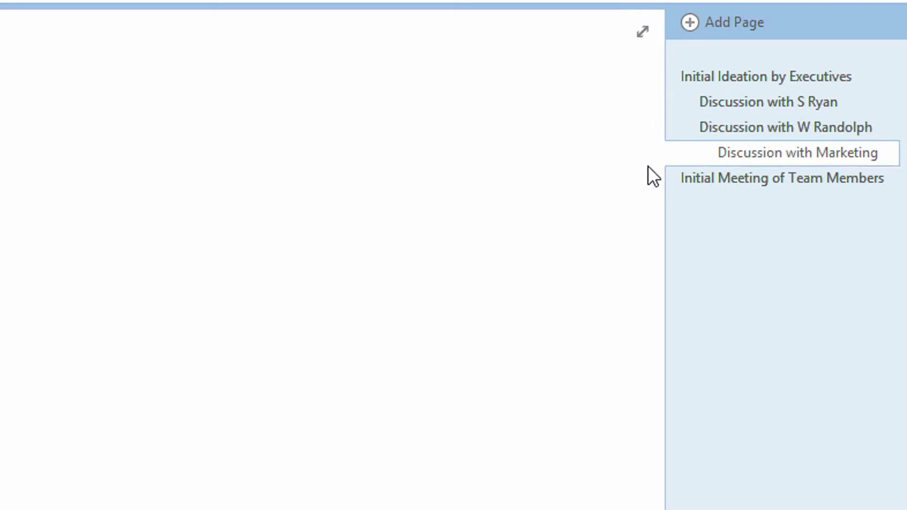
pyautogui.click(717, 163)
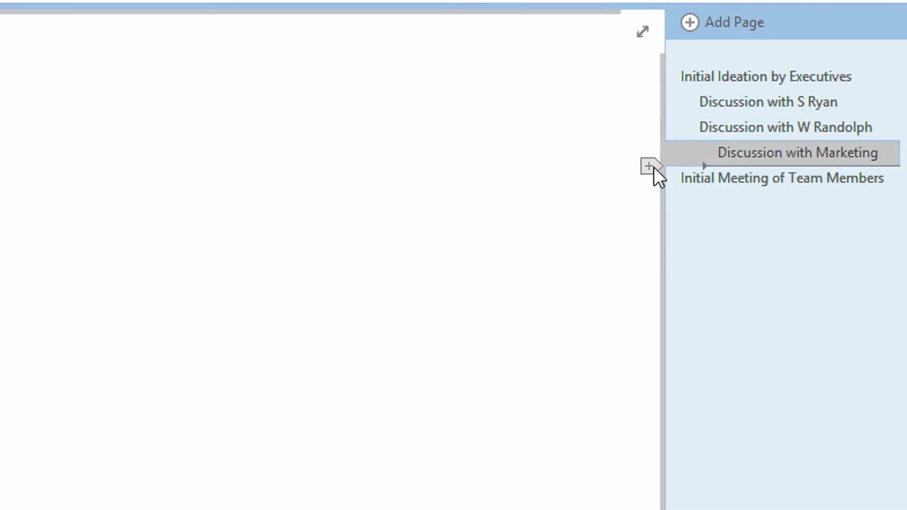
pyautogui.click(771, 127)
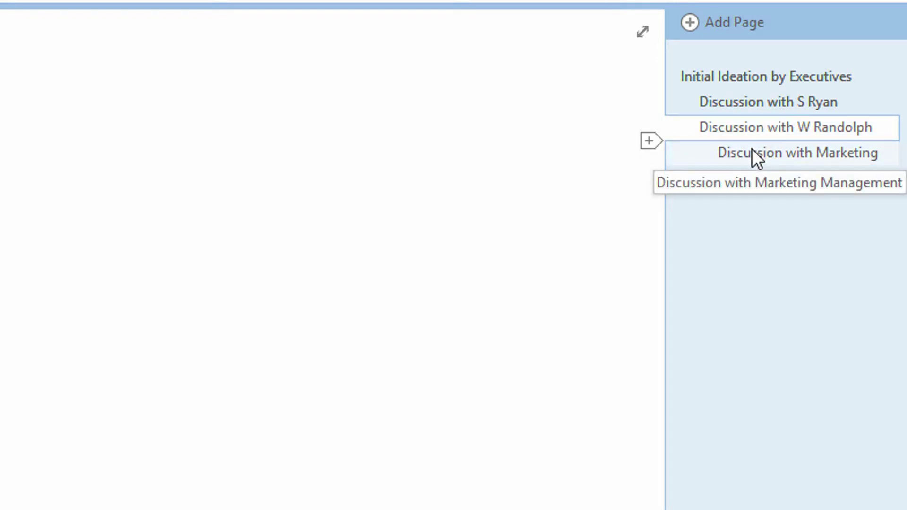
pyautogui.click(767, 156)
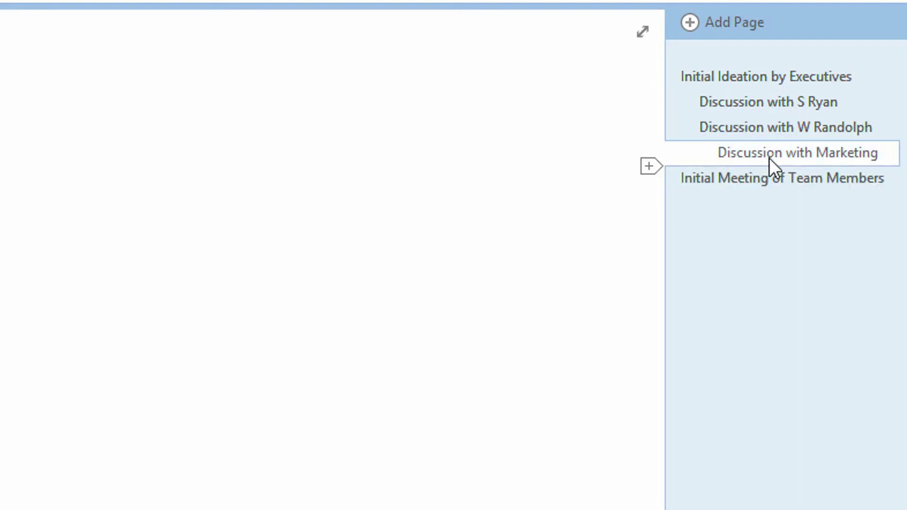
# Add an untitled page at the Marketing Management level, then toggle the subpage group collapsed and expanded
pyautogui.hotkey('ctrl', 'n')
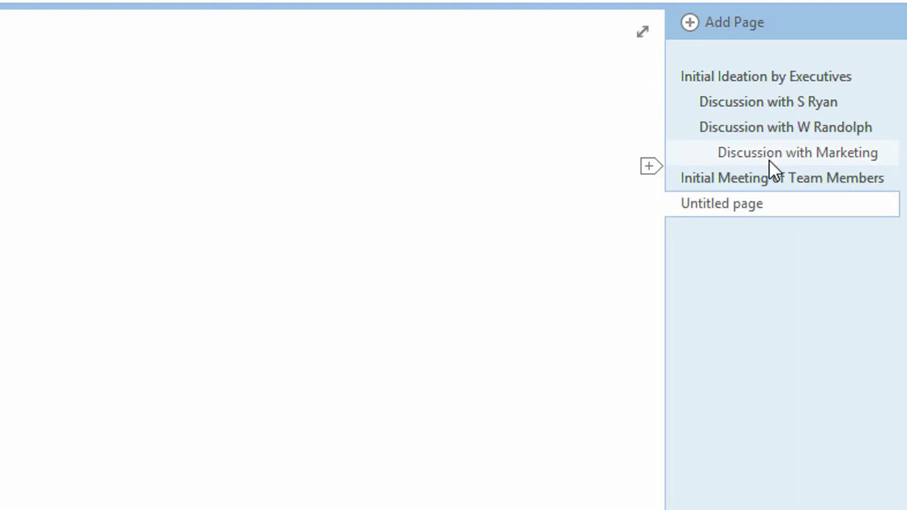
pyautogui.moveTo(722, 212); pyautogui.dragTo(783, 176)
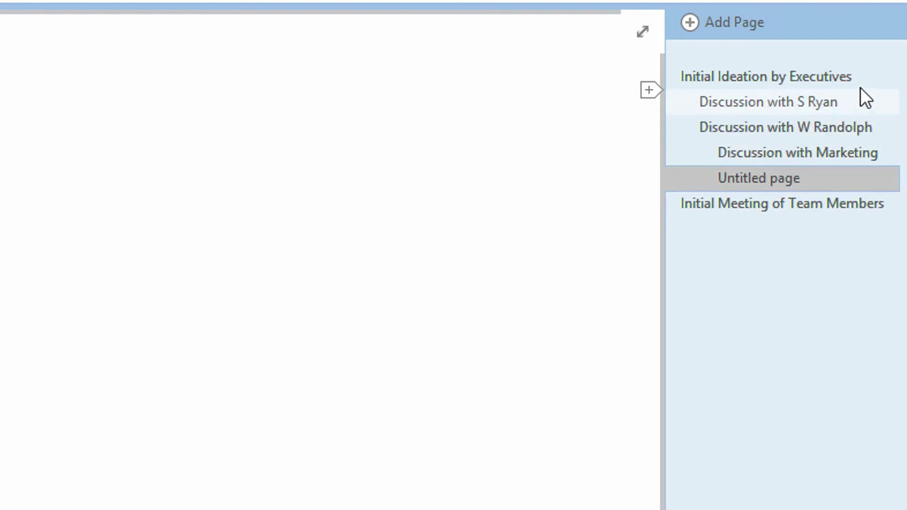
pyautogui.moveTo(867, 85)
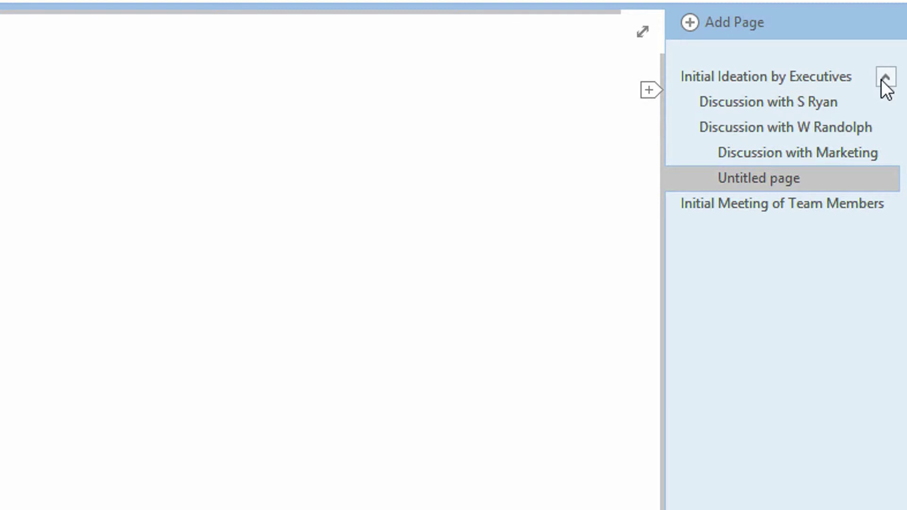
pyautogui.click(885, 78)
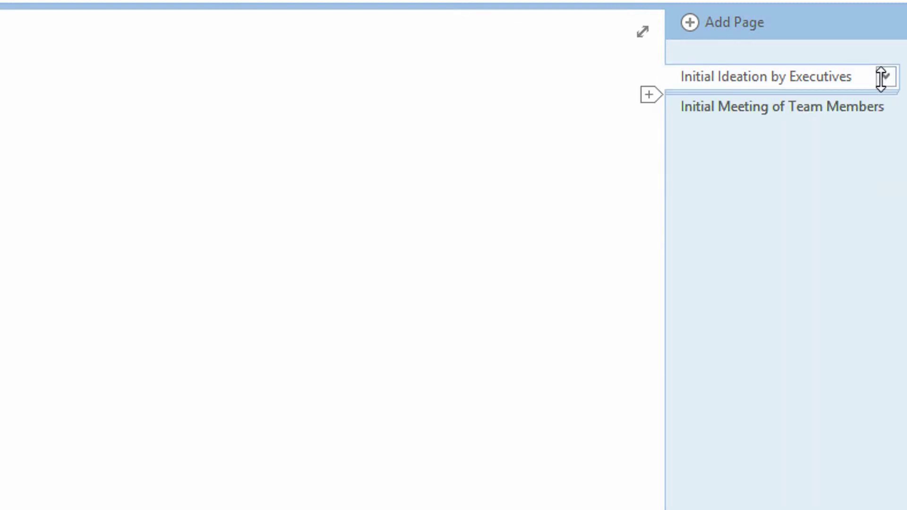
pyautogui.click(883, 77)
pyautogui.click(881, 77)
pyautogui.click(882, 77)
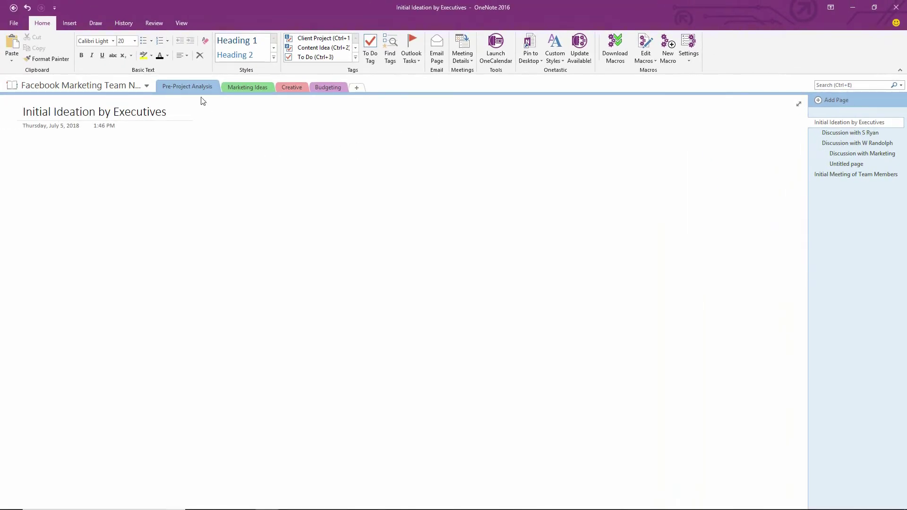
# Create a new section group named 'Test Group' from the section tab's context menu
pyautogui.rightClick(202, 90)
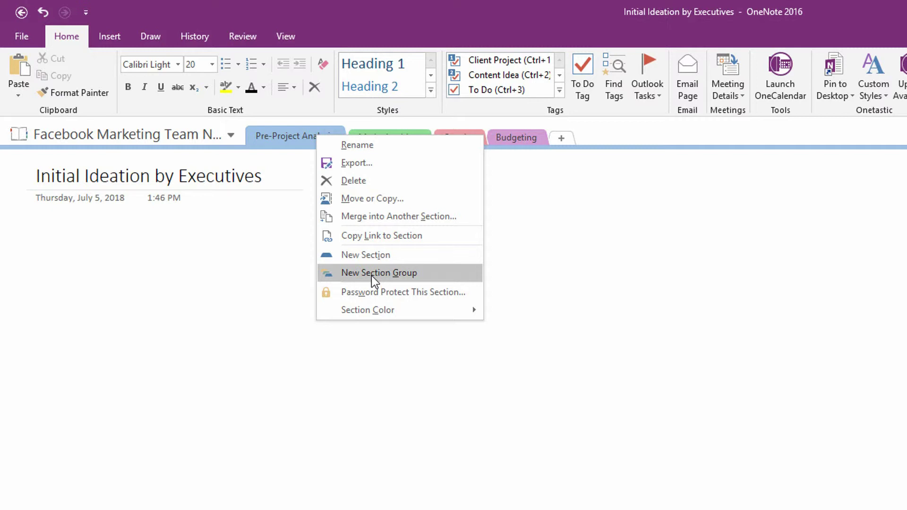
pyautogui.click(371, 274)
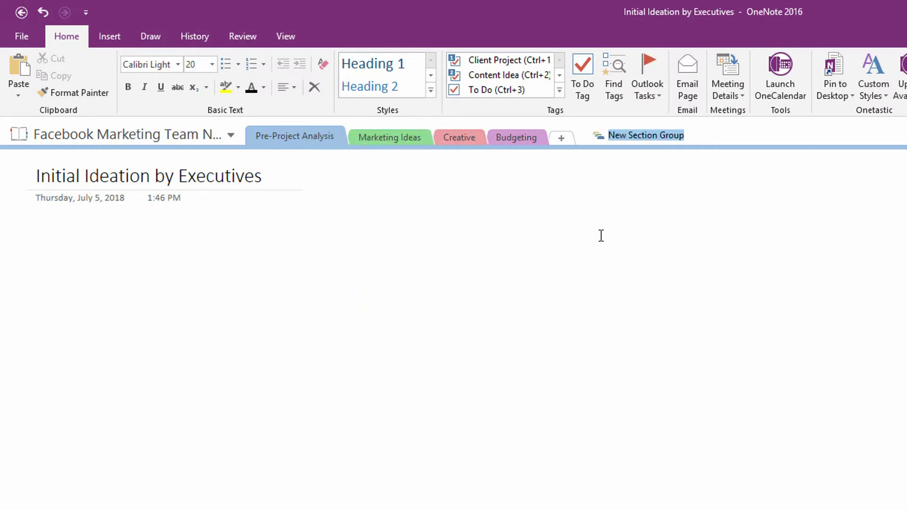
pyautogui.write('Test Group')
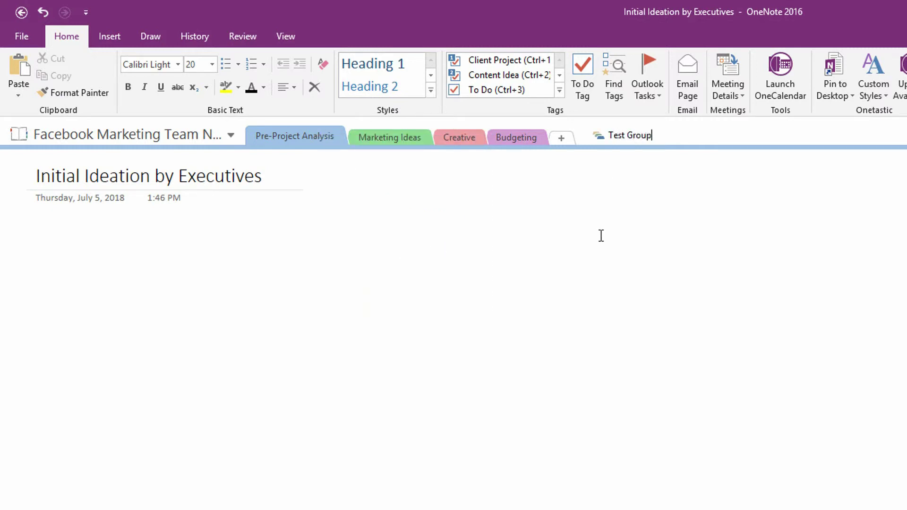
pyautogui.press('Return')
# Drag Budgeting, Creative and Marketing Ideas into Test Group and open the group
pyautogui.moveTo(521, 136); pyautogui.dragTo(636, 136)
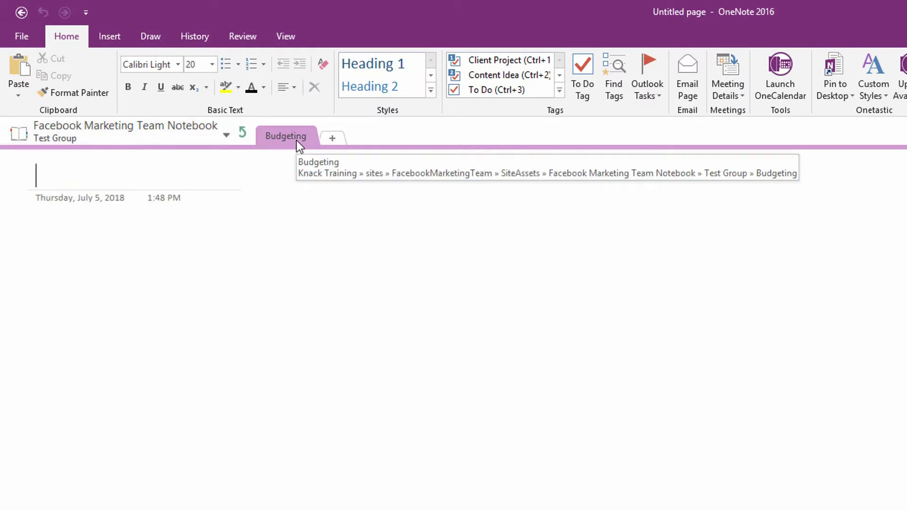
pyautogui.click(251, 137)
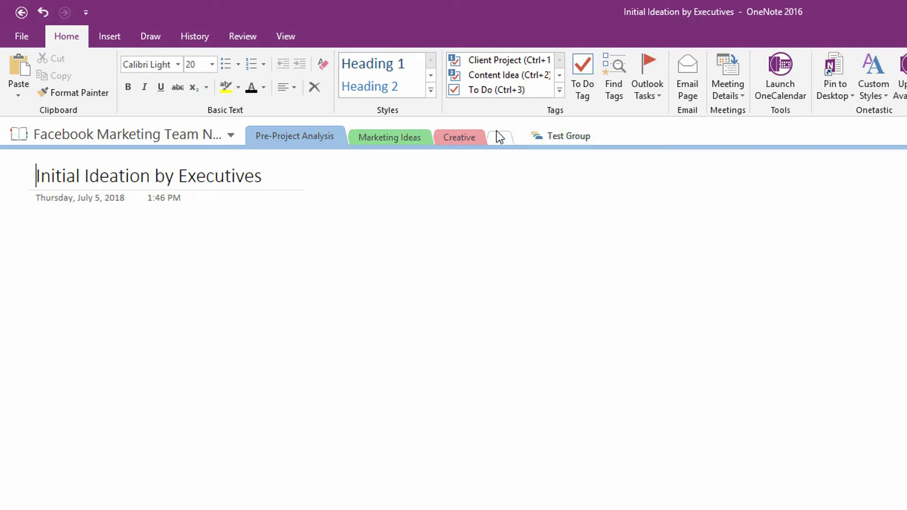
pyautogui.moveTo(458, 134); pyautogui.dragTo(565, 128)
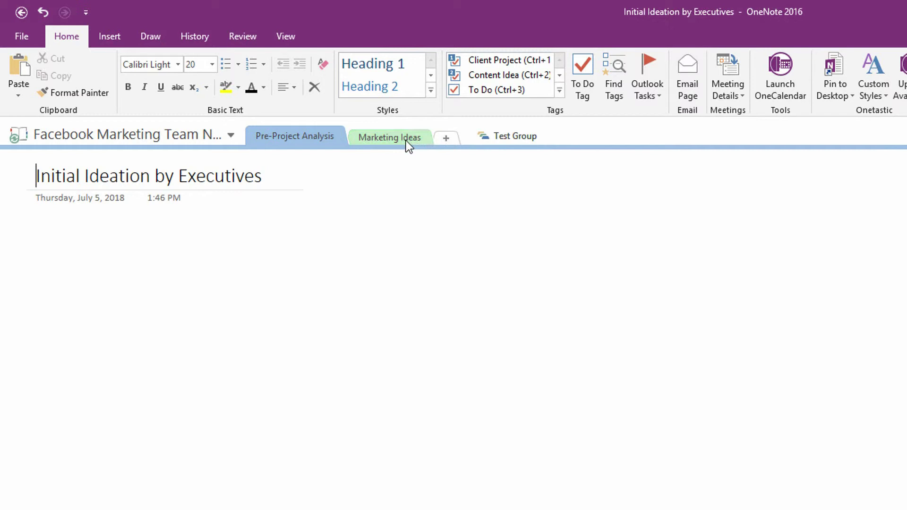
pyautogui.moveTo(398, 139); pyautogui.dragTo(509, 138)
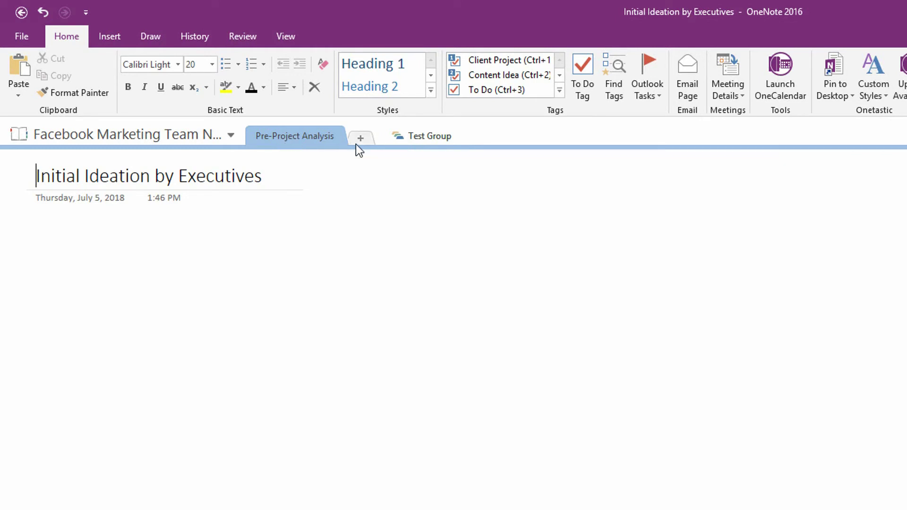
pyautogui.click(406, 138)
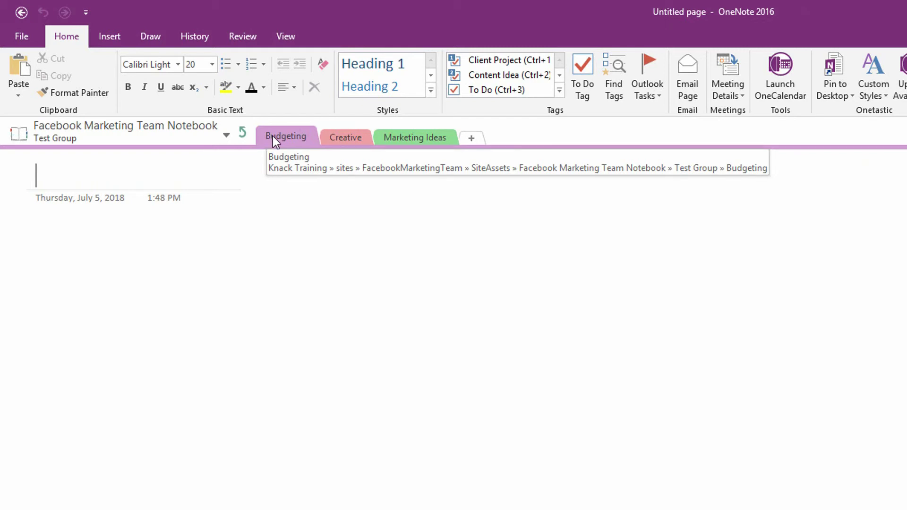
# Move Budgeting and Creative out of Test Group back to the notebook's top level
pyautogui.moveTo(290, 135); pyautogui.dragTo(242, 131)
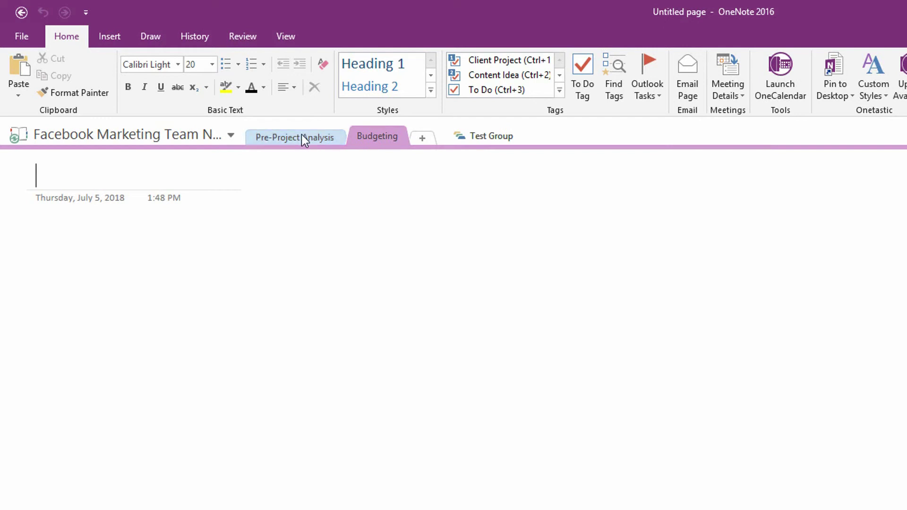
pyautogui.click(477, 137)
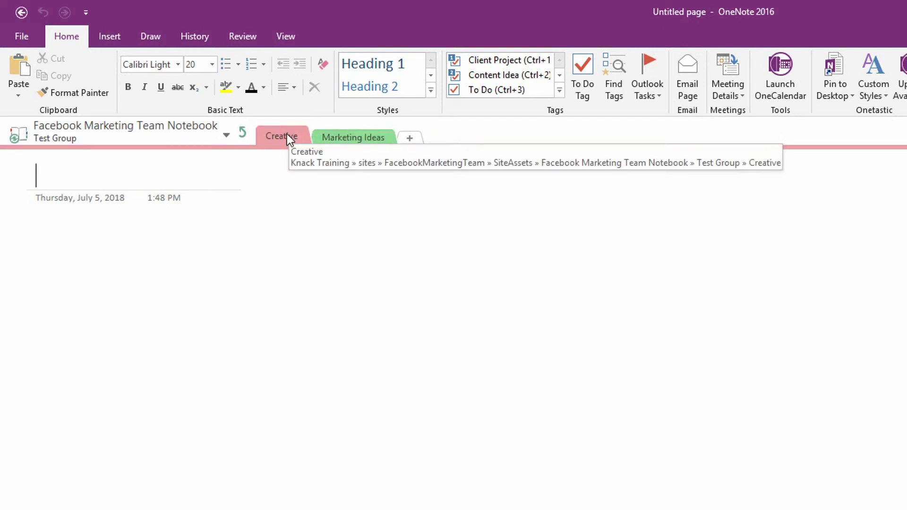
pyautogui.moveTo(287, 134); pyautogui.dragTo(245, 131)
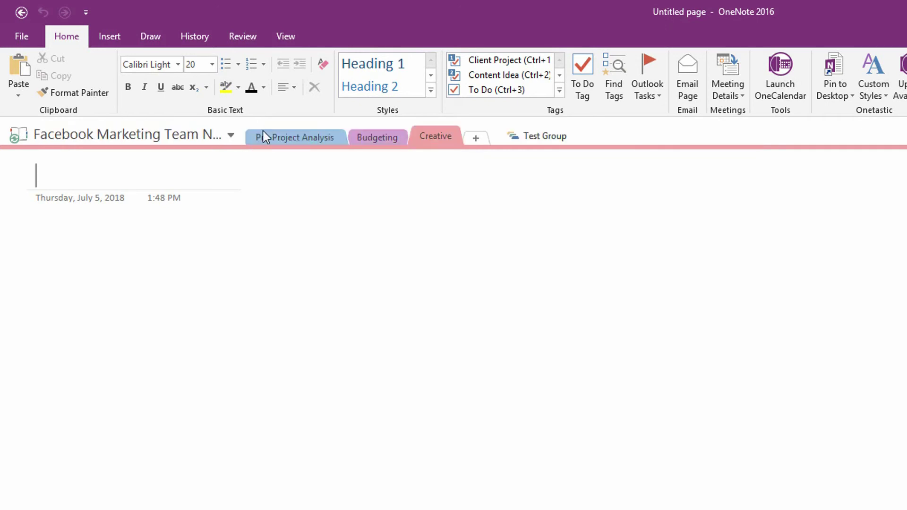
pyautogui.click(532, 137)
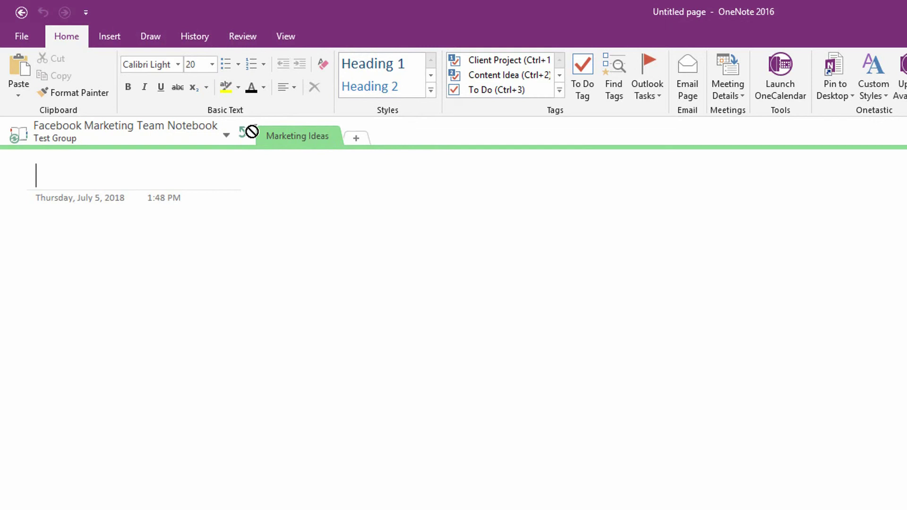
# Move Marketing Ideas to the top level and rename Test Group to 'Archive'
pyautogui.moveTo(252, 132); pyautogui.dragTo(243, 129)
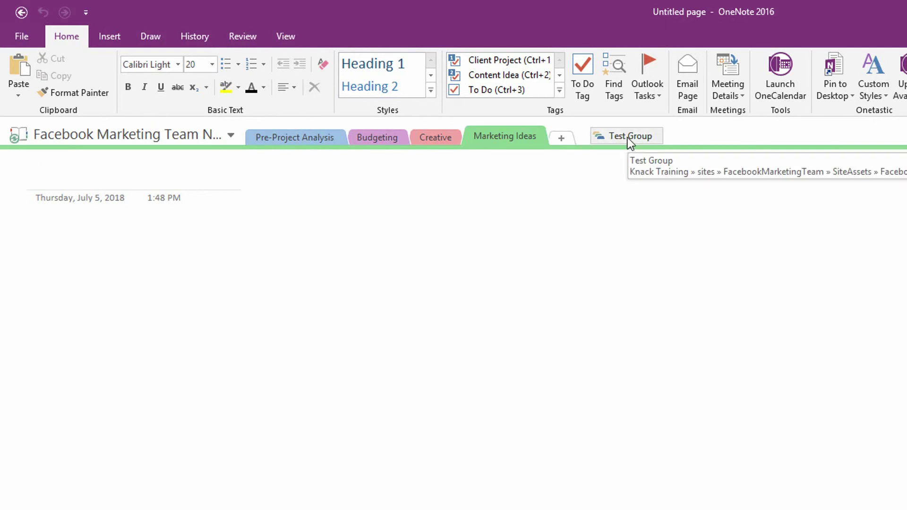
pyautogui.rightClick(629, 140)
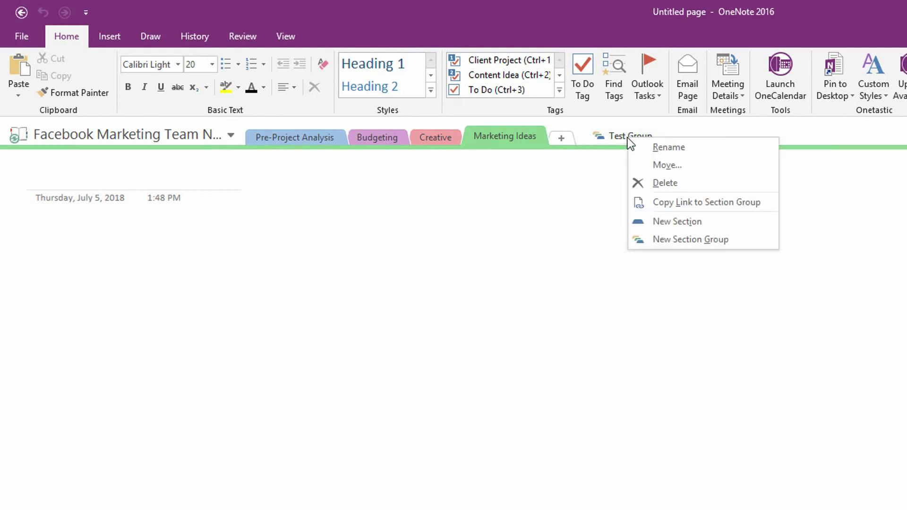
pyautogui.click(642, 143)
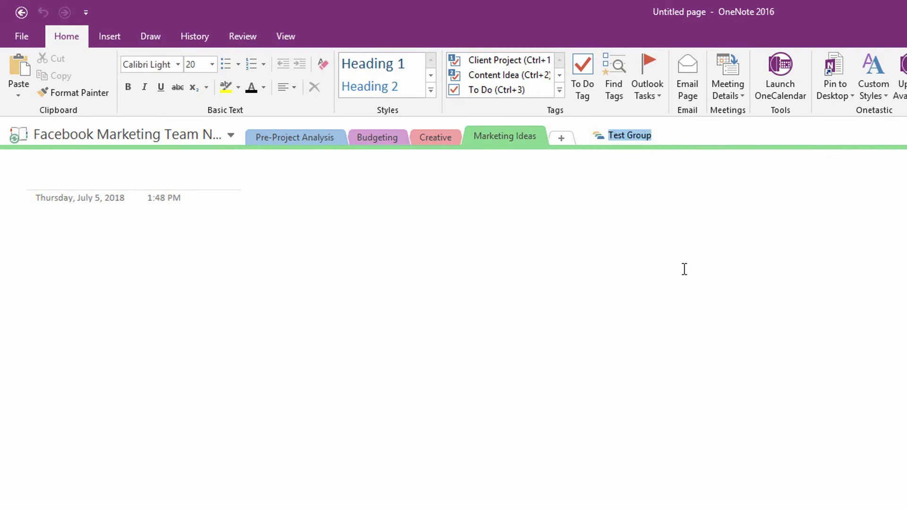
pyautogui.write('Archive')
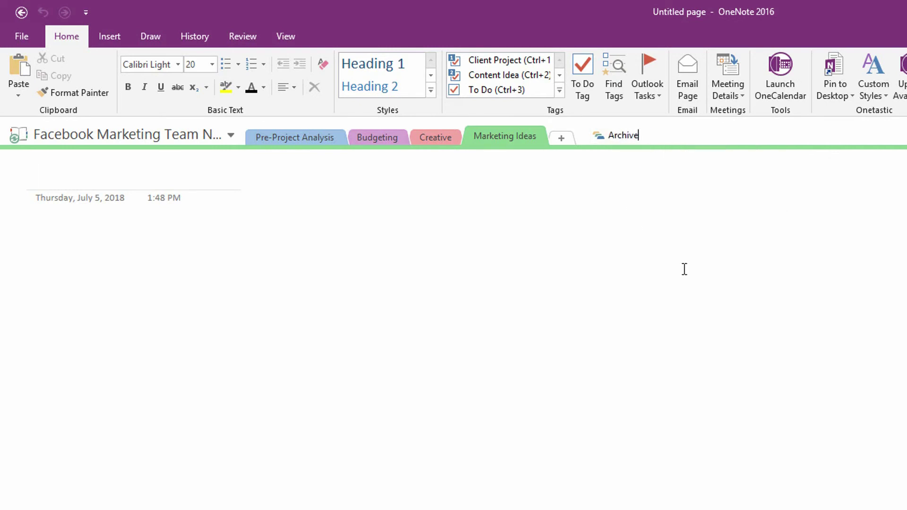
pyautogui.press('Return')
# Create a new section group named 'Future Steps'
pyautogui.rightClick(507, 138)
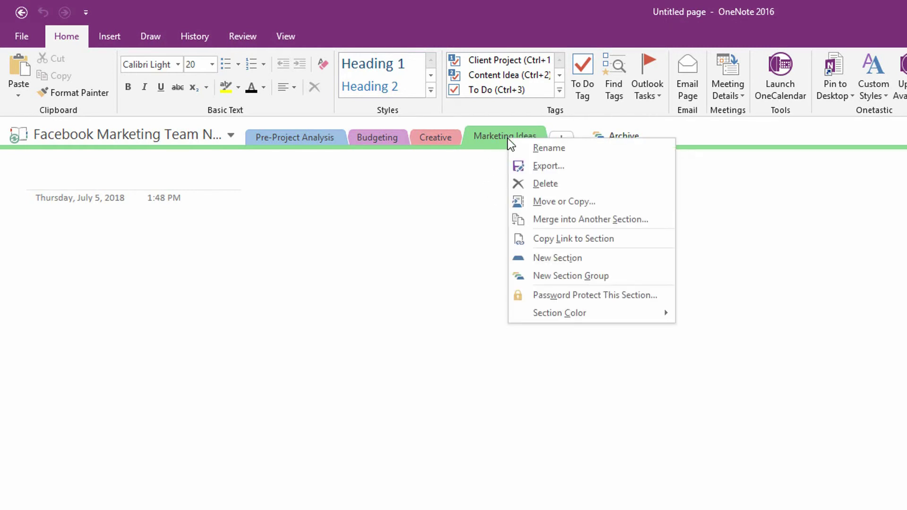
pyautogui.click(576, 279)
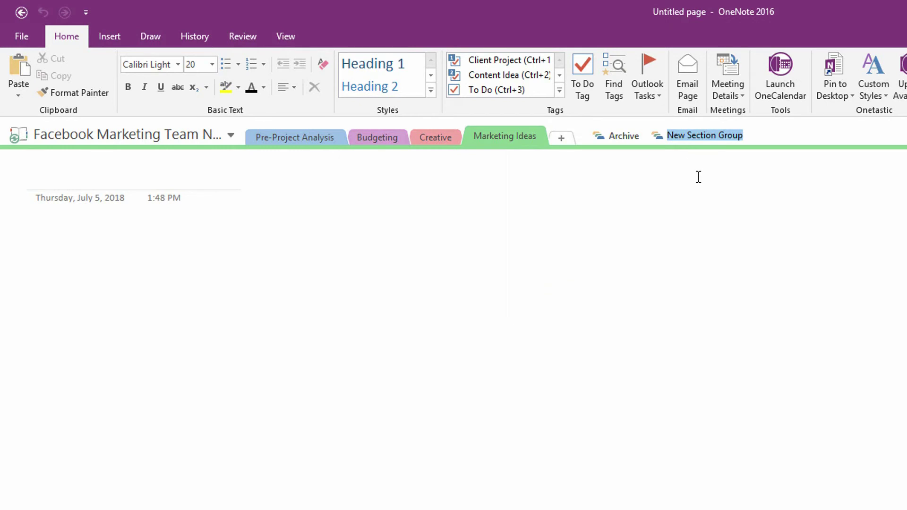
pyautogui.write('Future Steps')
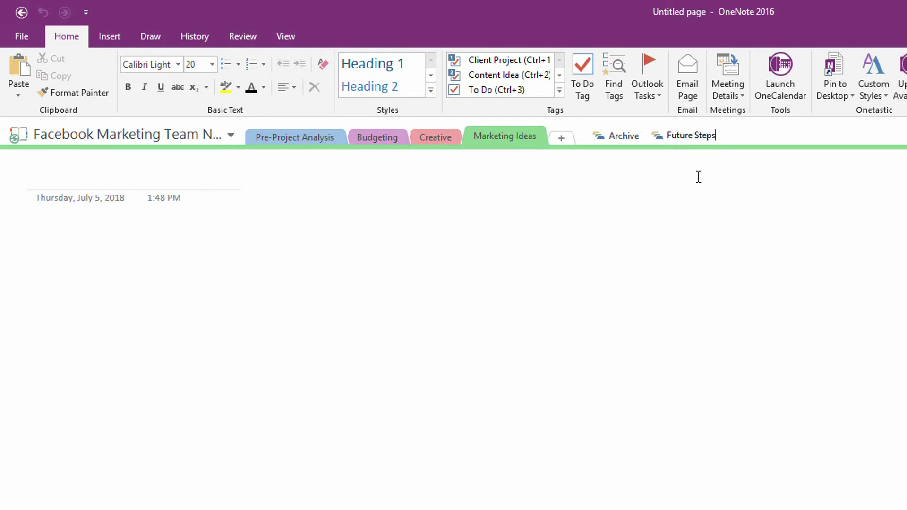
pyautogui.press('Return')
# Drag the Pre-Project Analysis section into the Archive group, then return to the notebook's top level
pyautogui.click(302, 142)
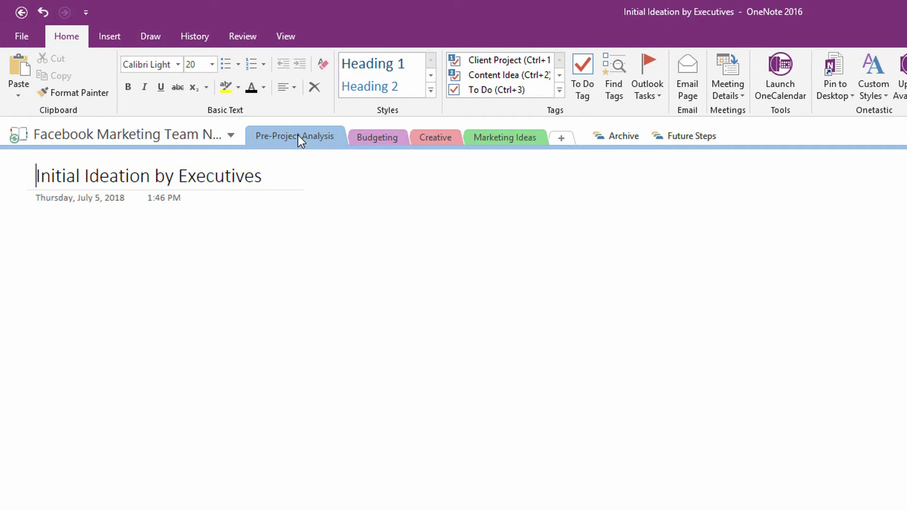
pyautogui.moveTo(354, 135); pyautogui.dragTo(514, 127)
pyautogui.moveTo(578, 129); pyautogui.dragTo(615, 136)
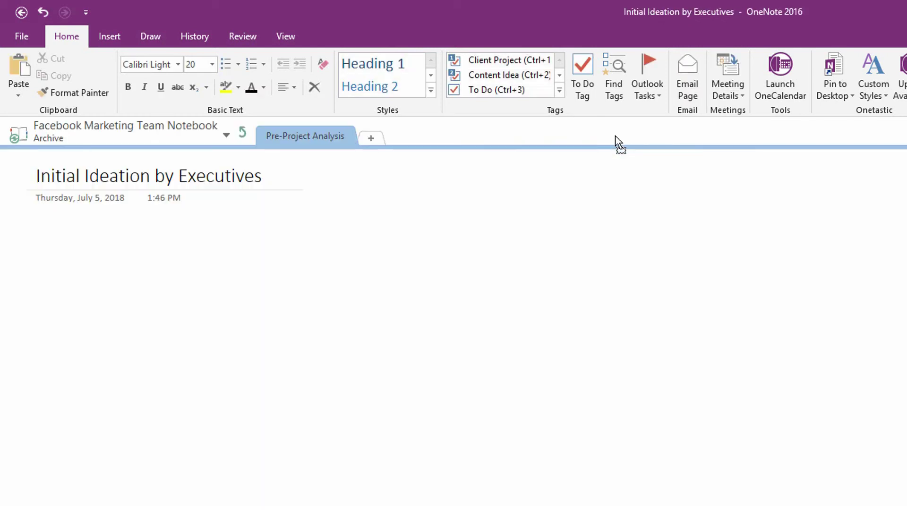
pyautogui.click(245, 134)
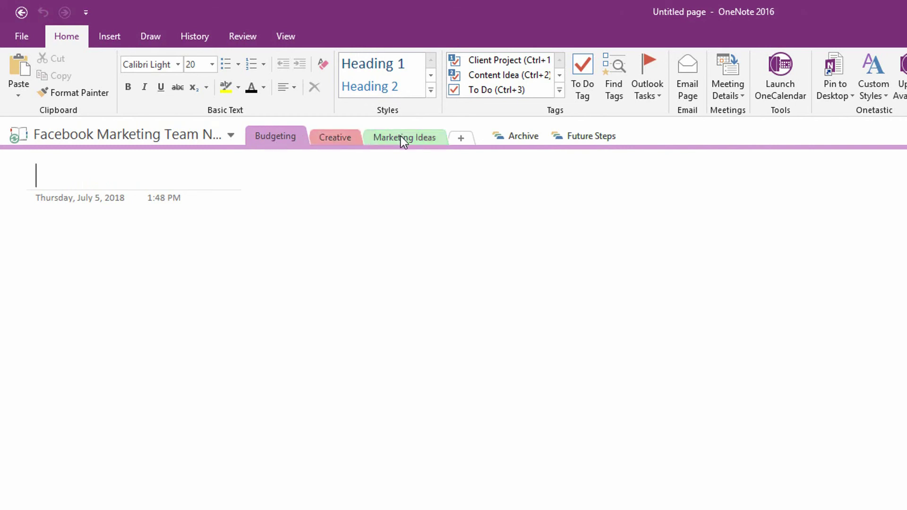
# Add a section named Assessment and place it inside the Future Steps section group
pyautogui.click(461, 140)
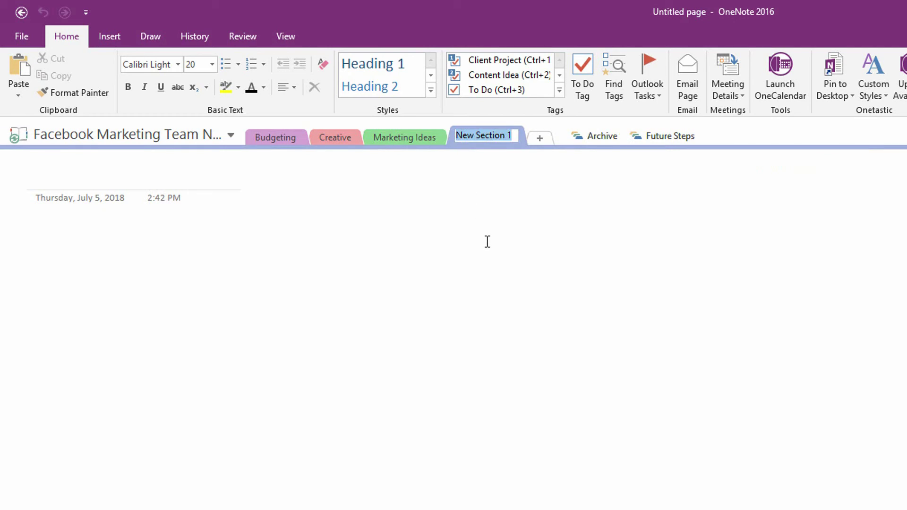
pyautogui.write('Assessment')
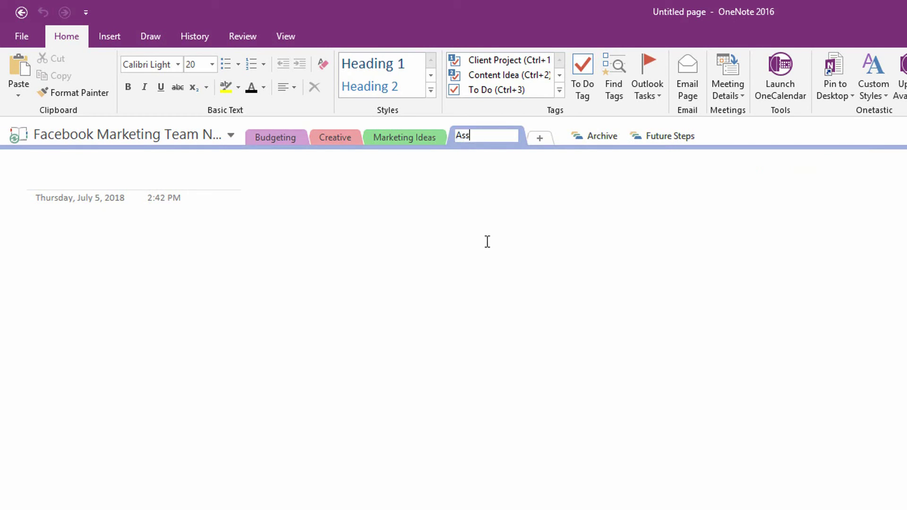
pyautogui.press('Return')
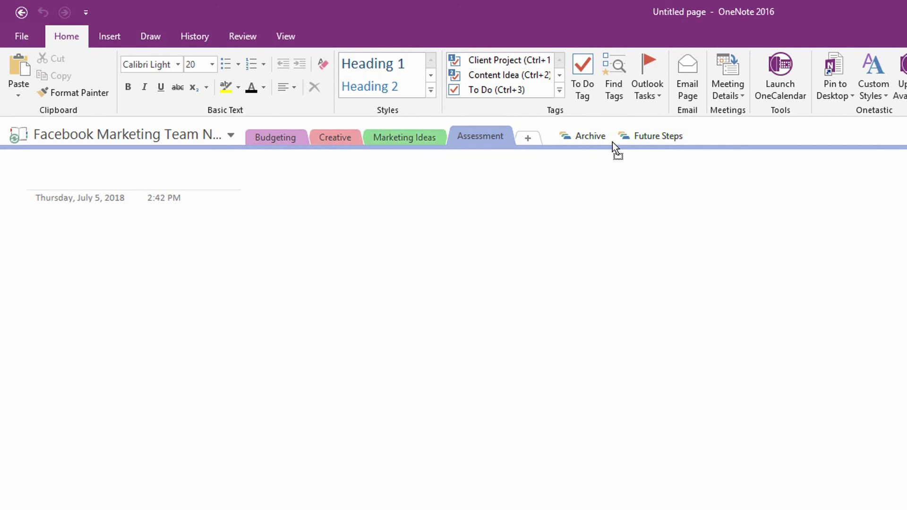
pyautogui.click(652, 137)
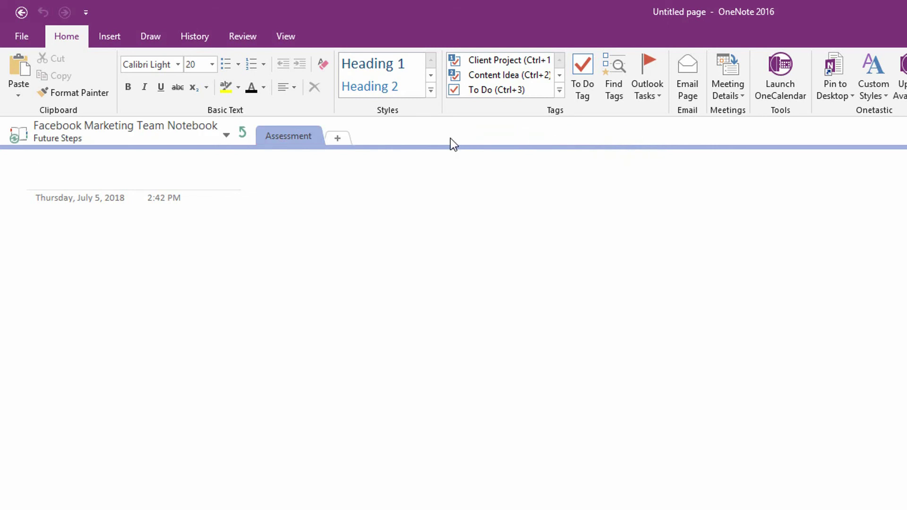
pyautogui.click(248, 136)
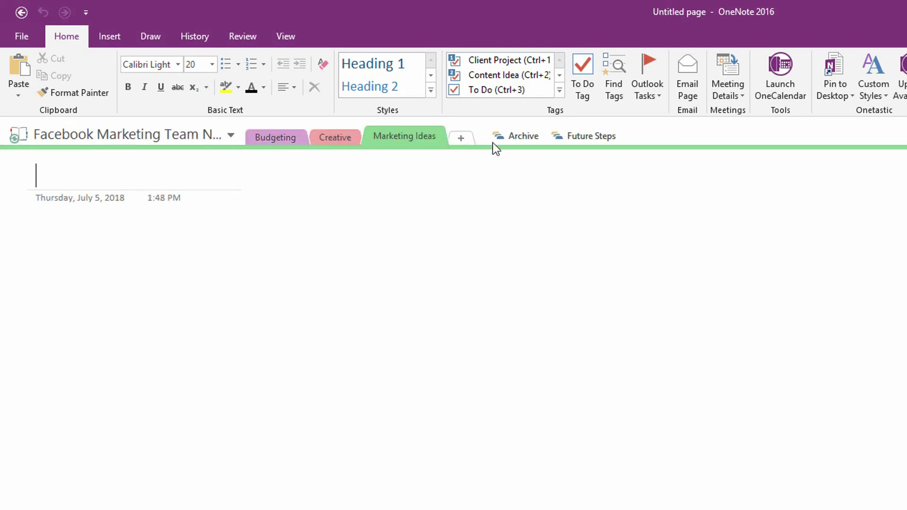